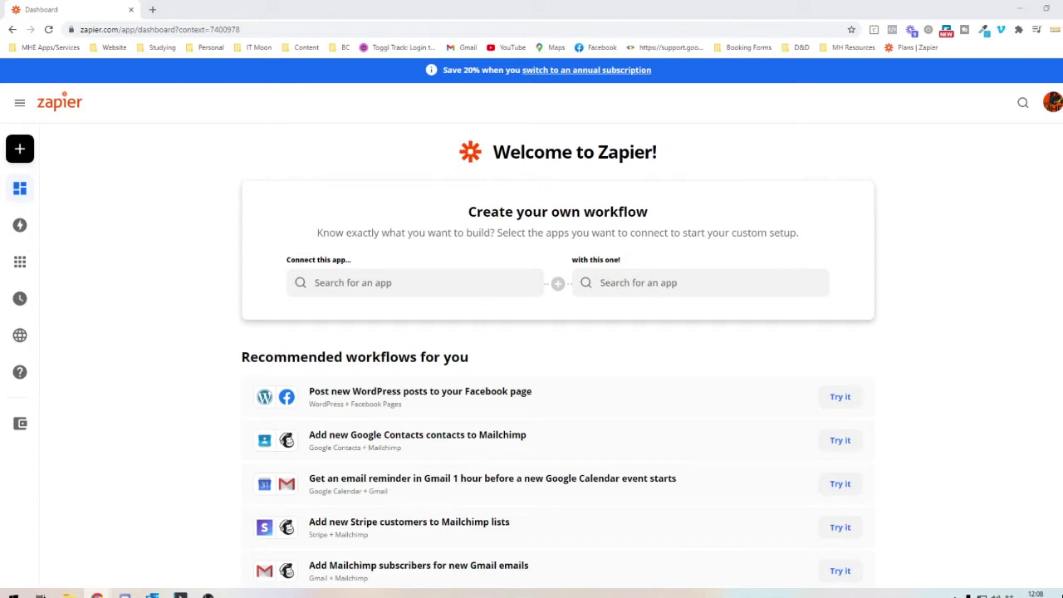
- Choose Gmail as the first app and Trello as the app it connects with in a new workflow
left_click(358, 289)
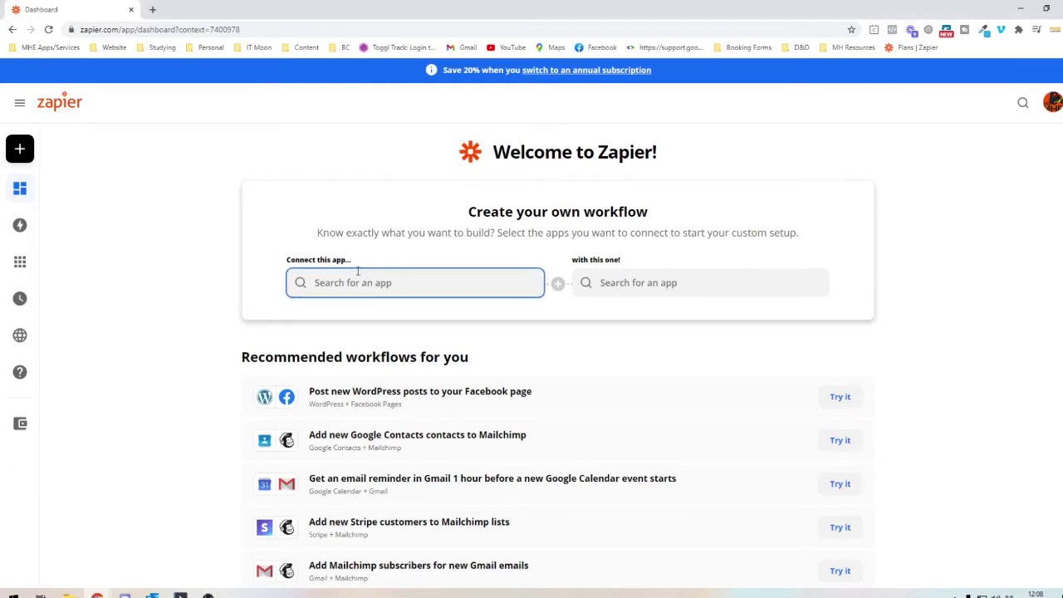
type("gmail")
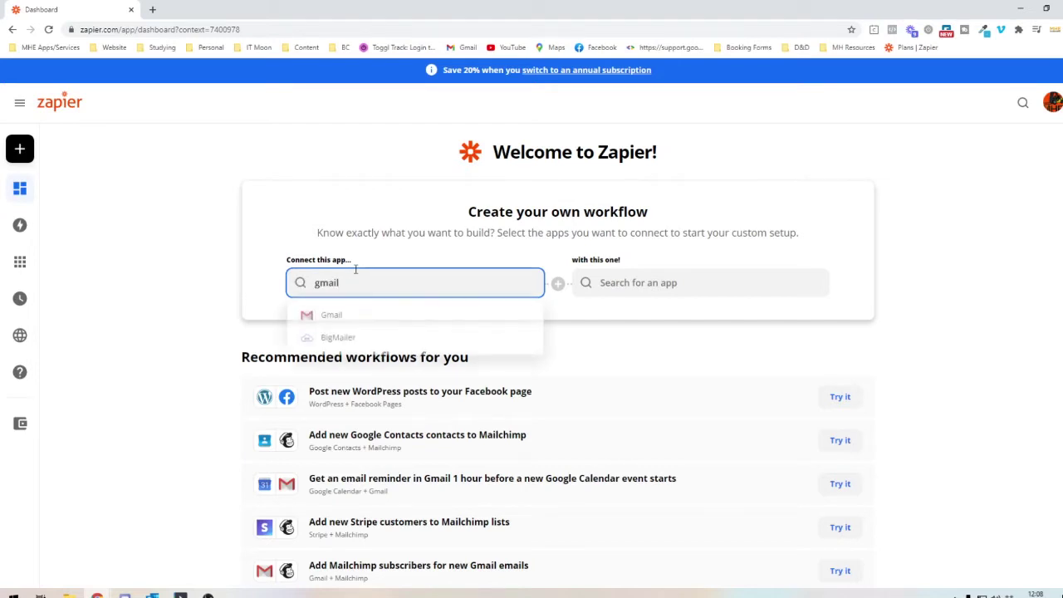
left_click(419, 314)
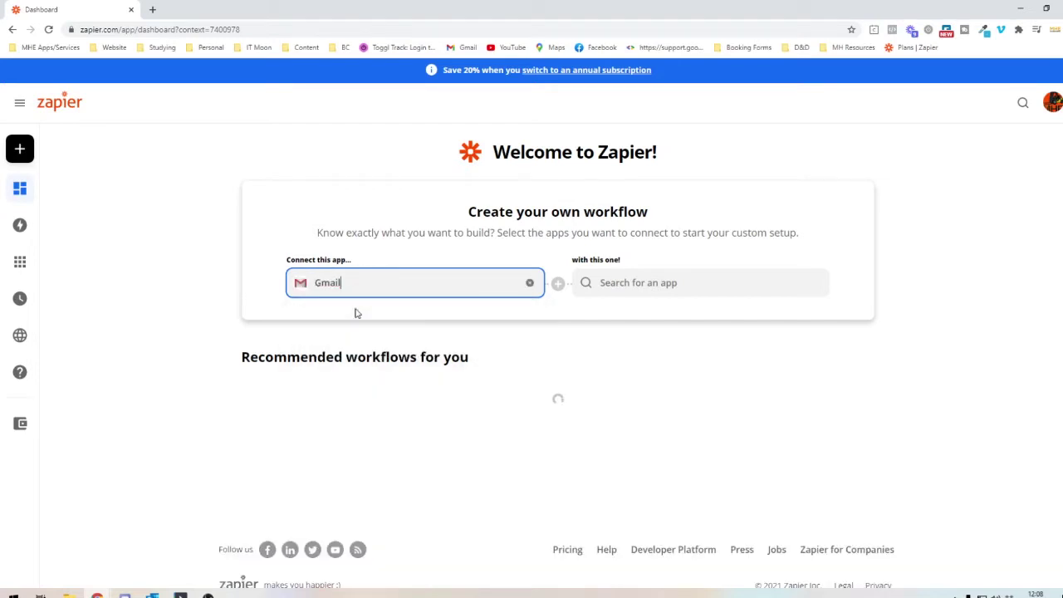
left_click(651, 283)
type("trello")
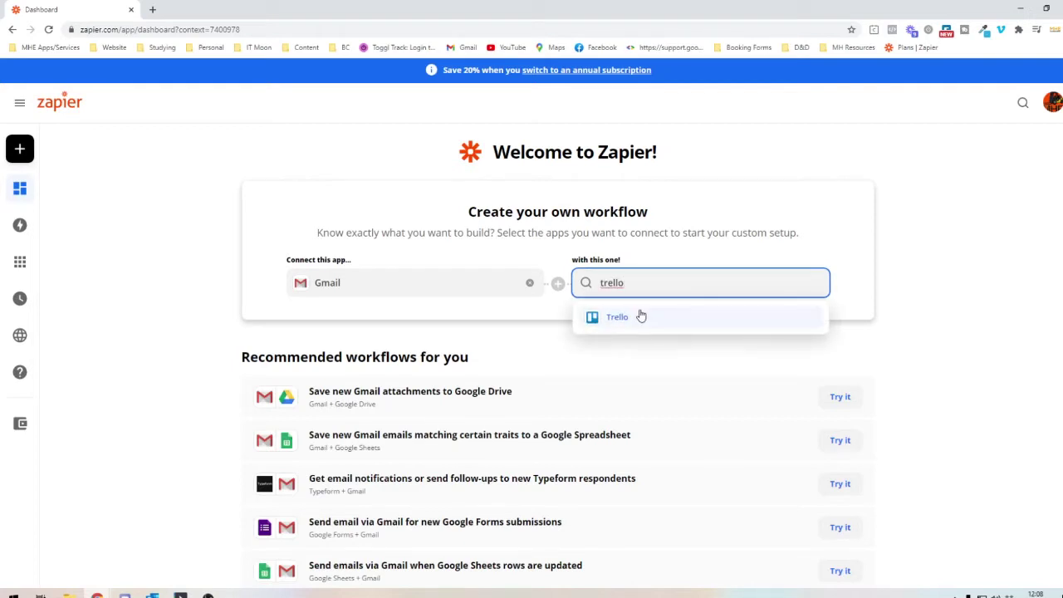
left_click(638, 313)
- Set the workflow's Gmail trigger to New Email and its Trello action to Create Card
left_click(418, 343)
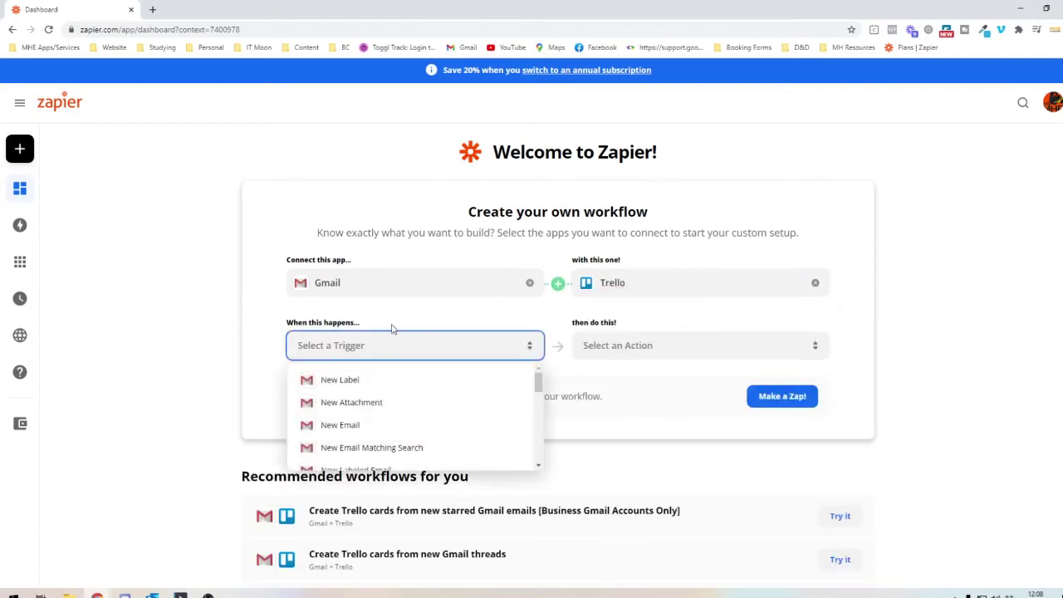
scroll(391, 328, "down", 1)
left_click(341, 371)
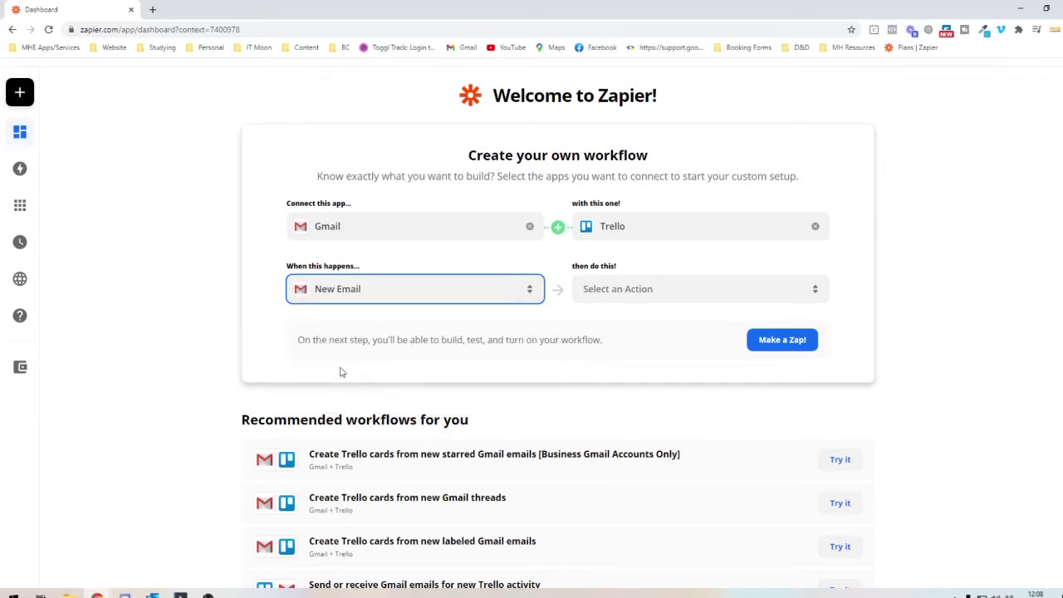
left_click(754, 294)
scroll(677, 348, "down", 2)
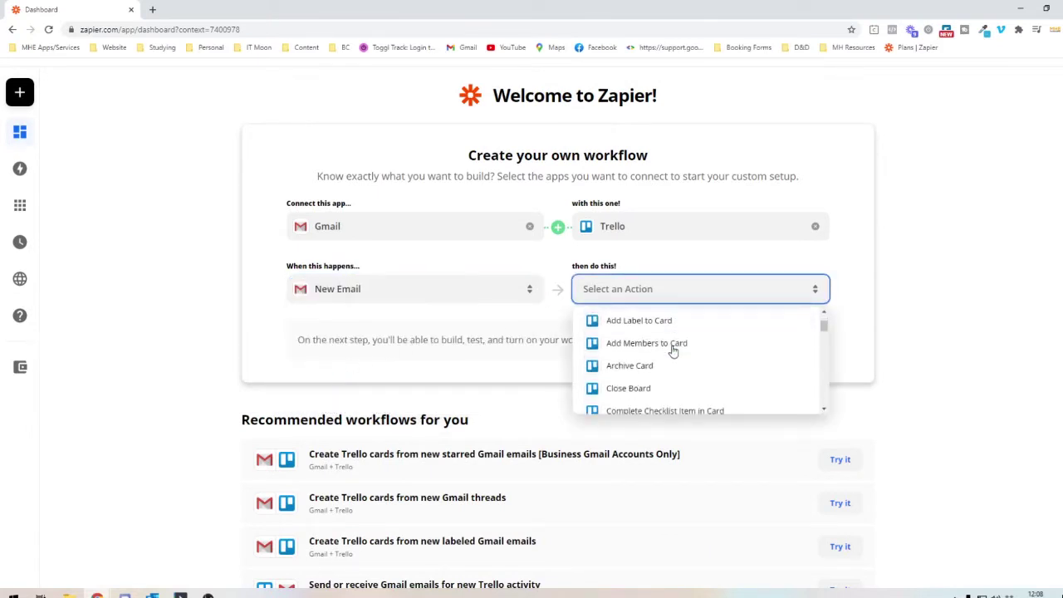
scroll(674, 352, "down", 4)
left_click(657, 371)
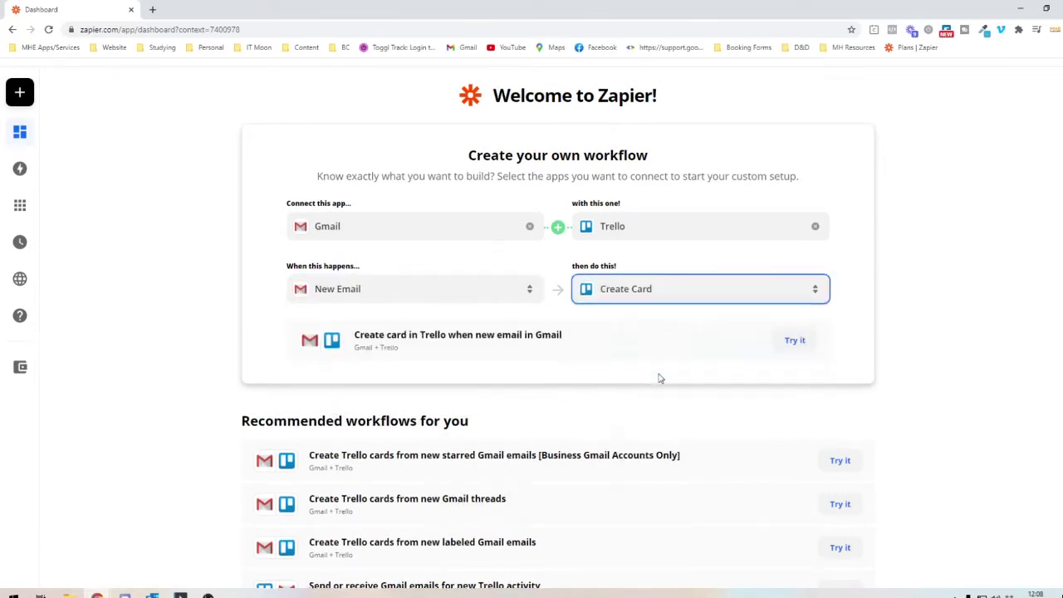
- Open the new Gmail-to-Trello workflow in Advanced Mode and confirm New Email as the Gmail trigger event
left_click(795, 340)
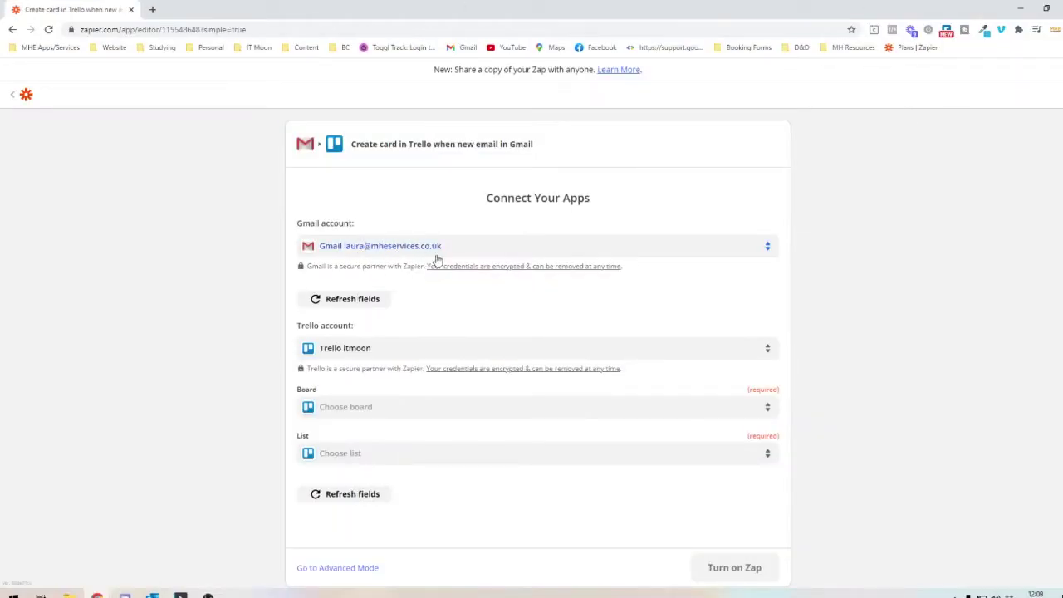
left_click(328, 564)
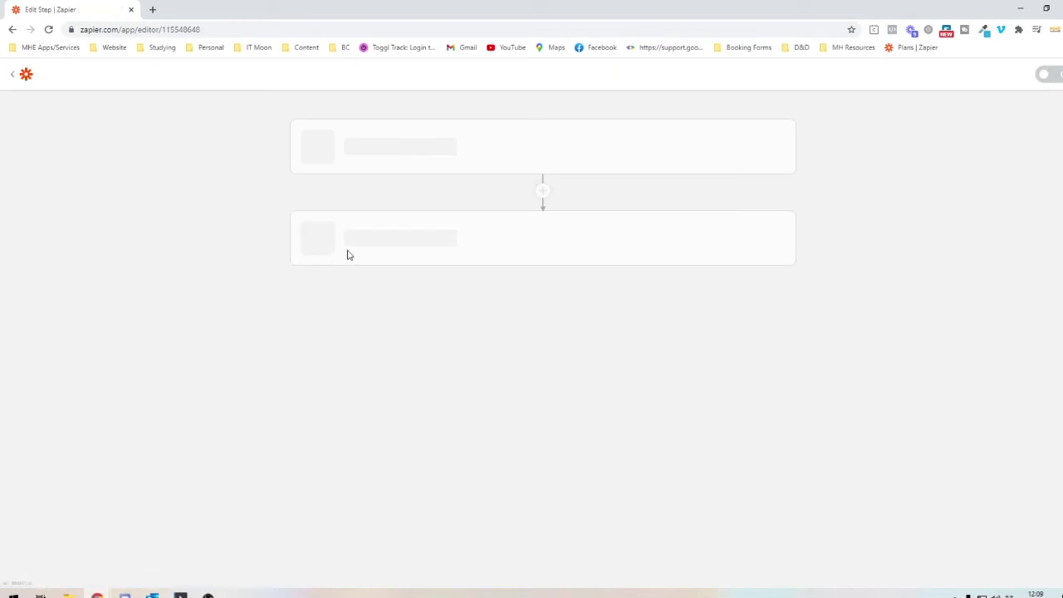
left_click(368, 158)
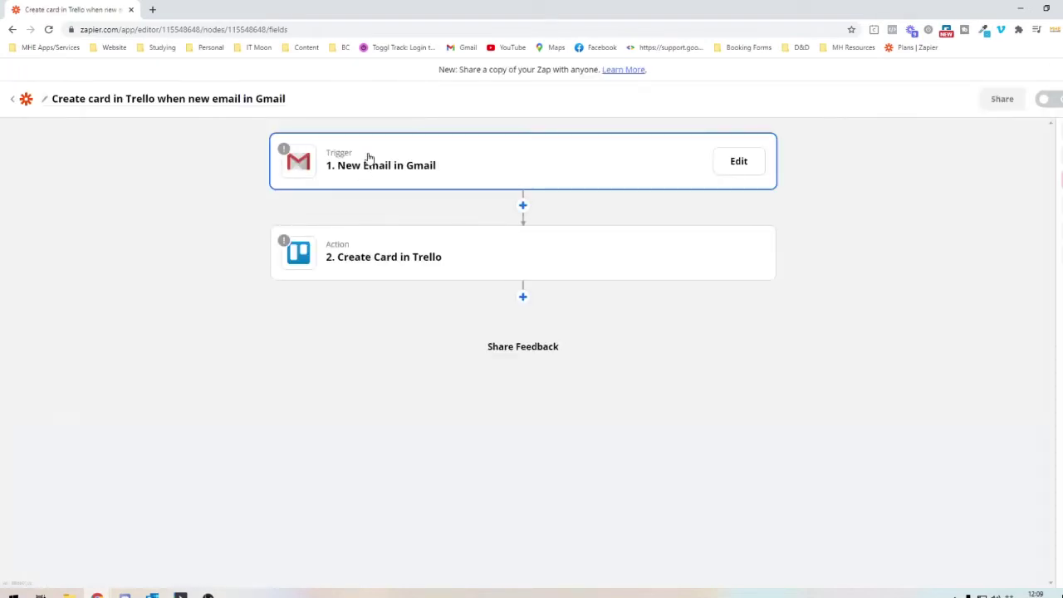
left_click(328, 205)
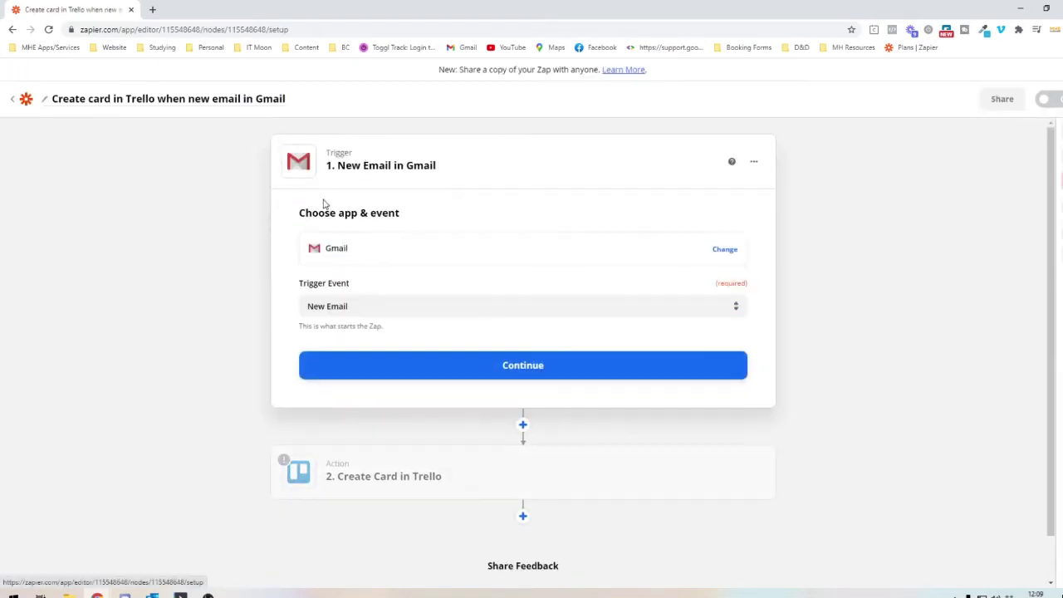
left_click(368, 260)
left_click(271, 254)
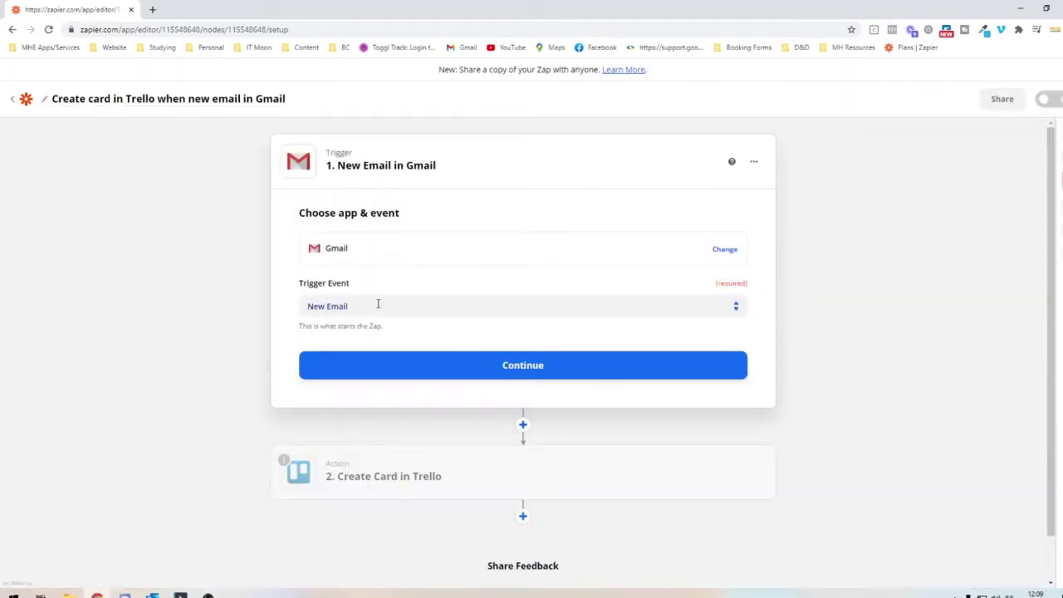
left_click(399, 367)
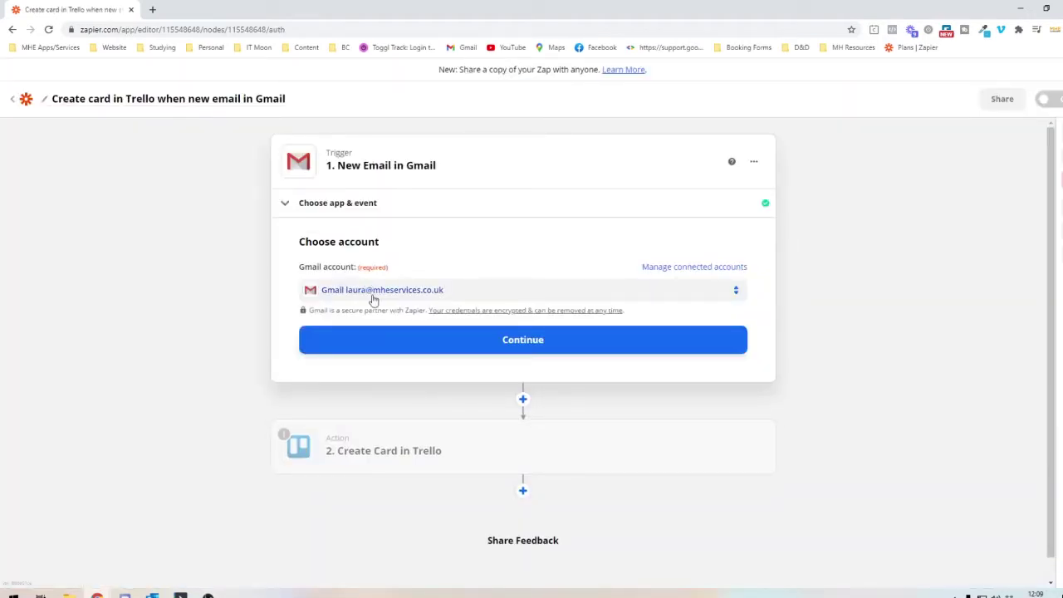
- Select the IT Moon admin Gmail account for the trigger and confirm it
left_click(415, 286)
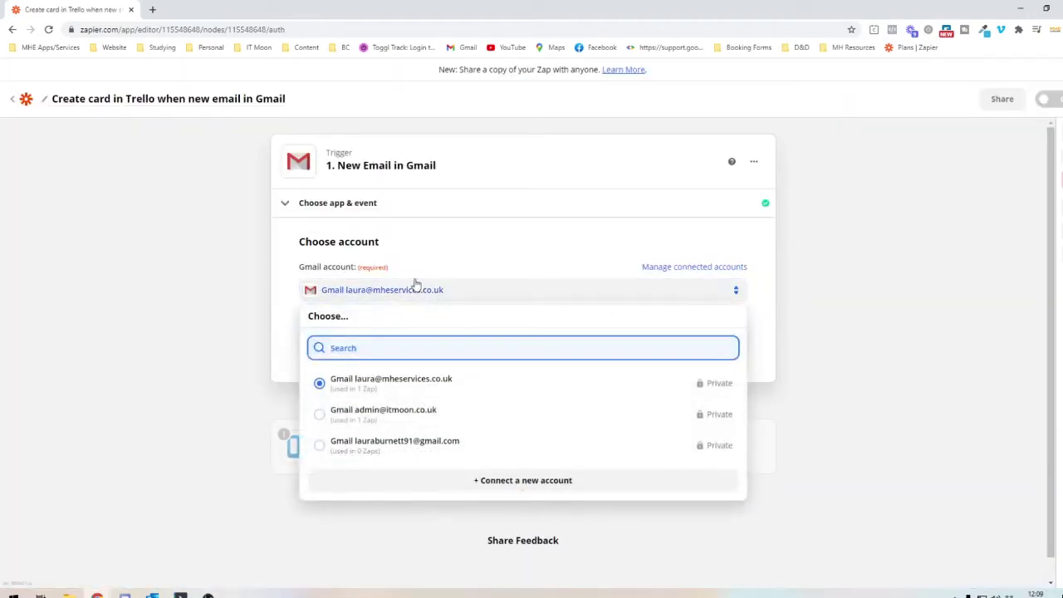
left_click(390, 409)
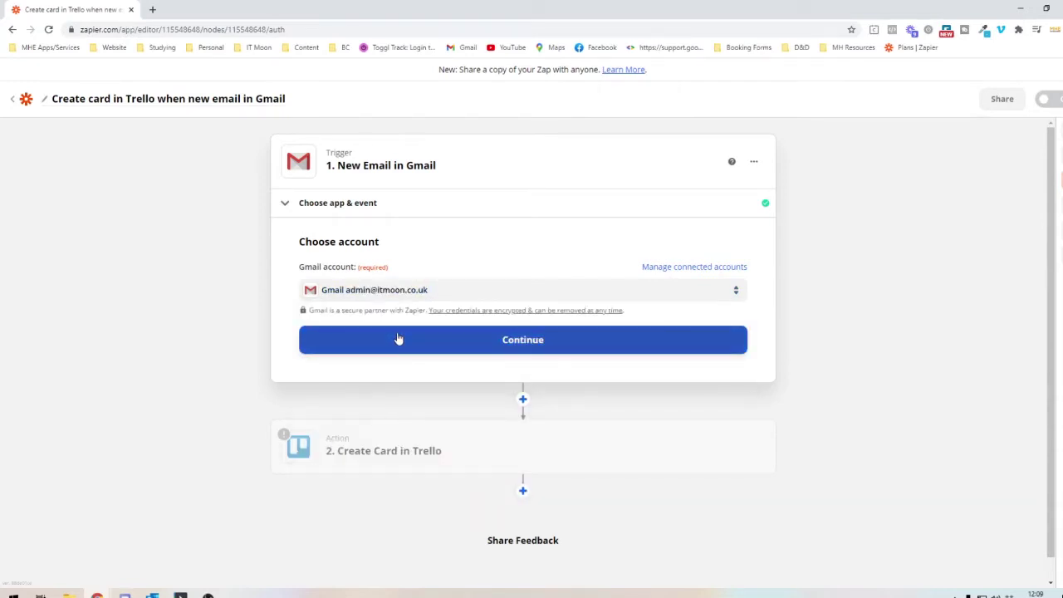
left_click(399, 339)
- Browse the trigger's Label/Mailbox options without choosing one, and test the Gmail trigger
left_click(396, 313)
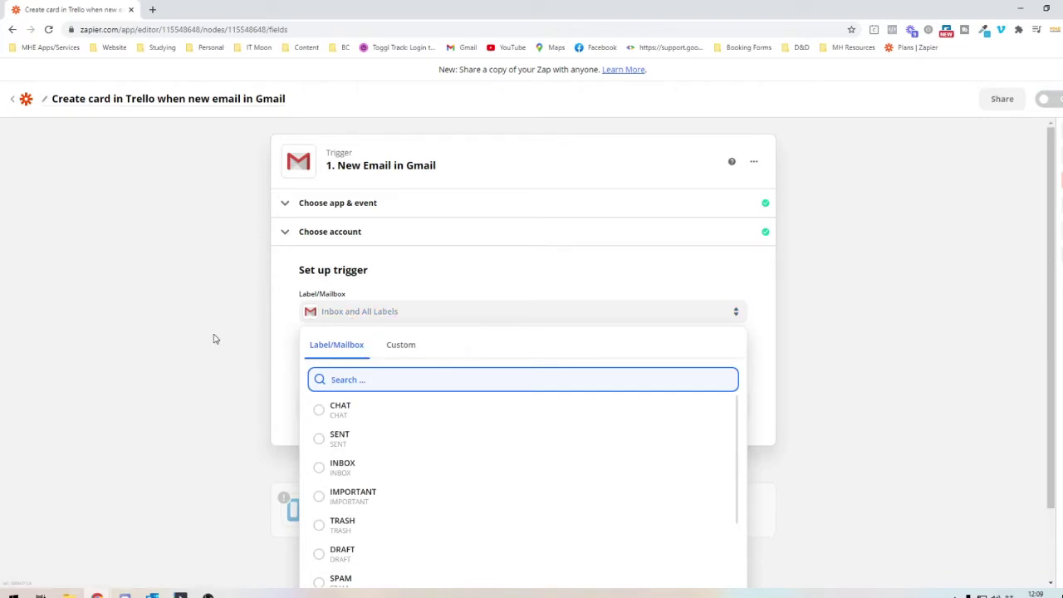
scroll(214, 338, "down", 1)
scroll(360, 403, "down", 2)
scroll(333, 363, "up", 1)
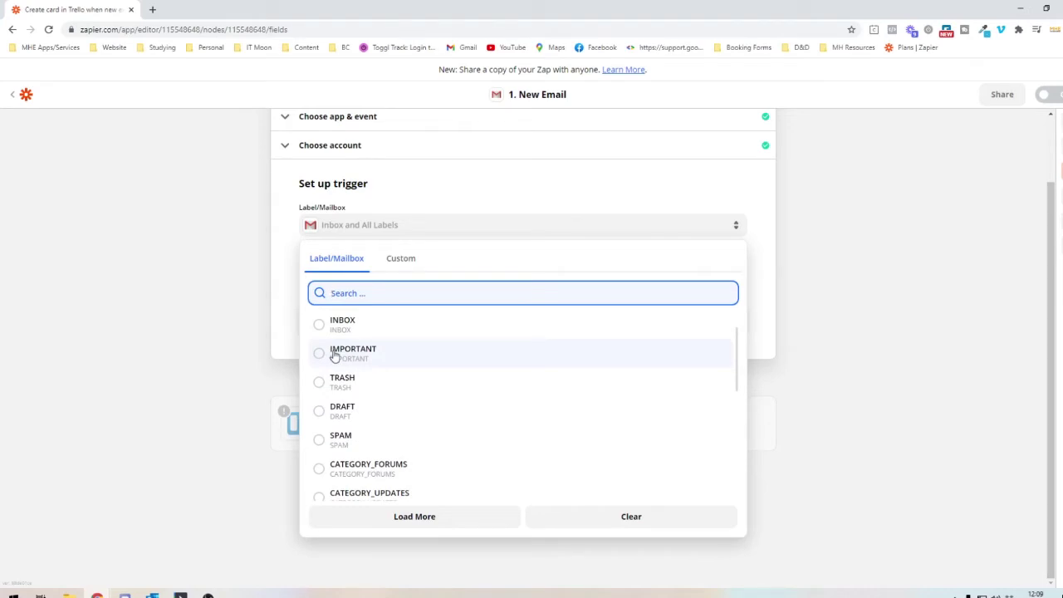
left_click(269, 337)
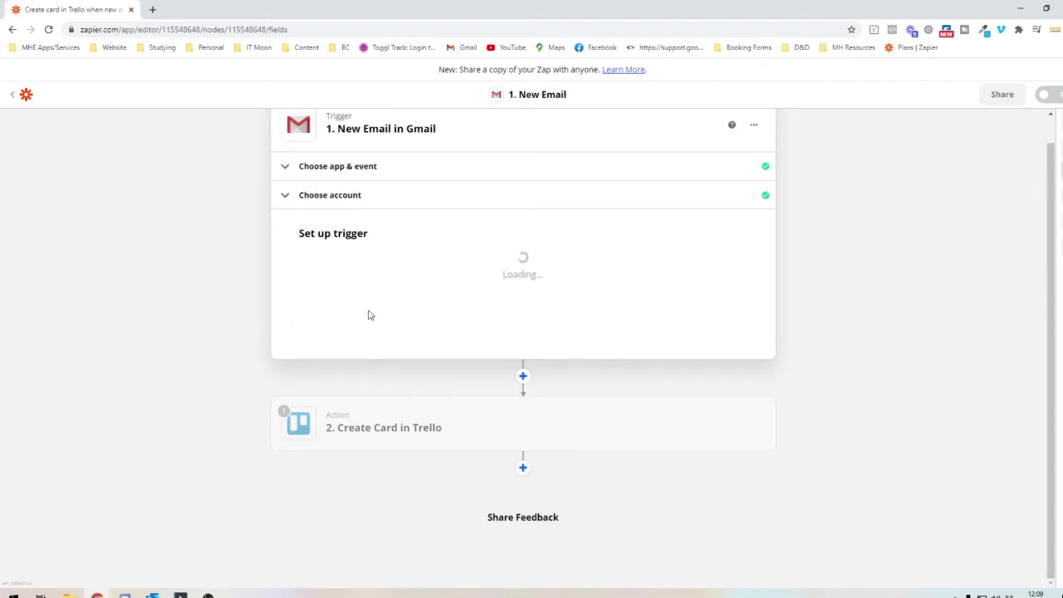
left_click(562, 397)
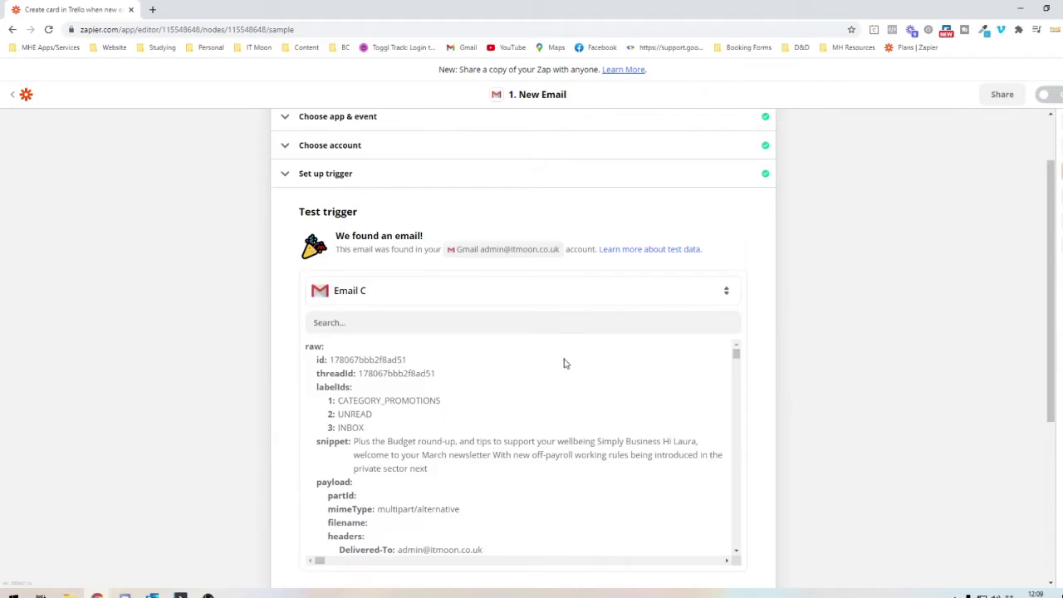
- Accept the sample email and confirm the Create Card event and connected account for the Trello action
scroll(380, 465, "down", 2)
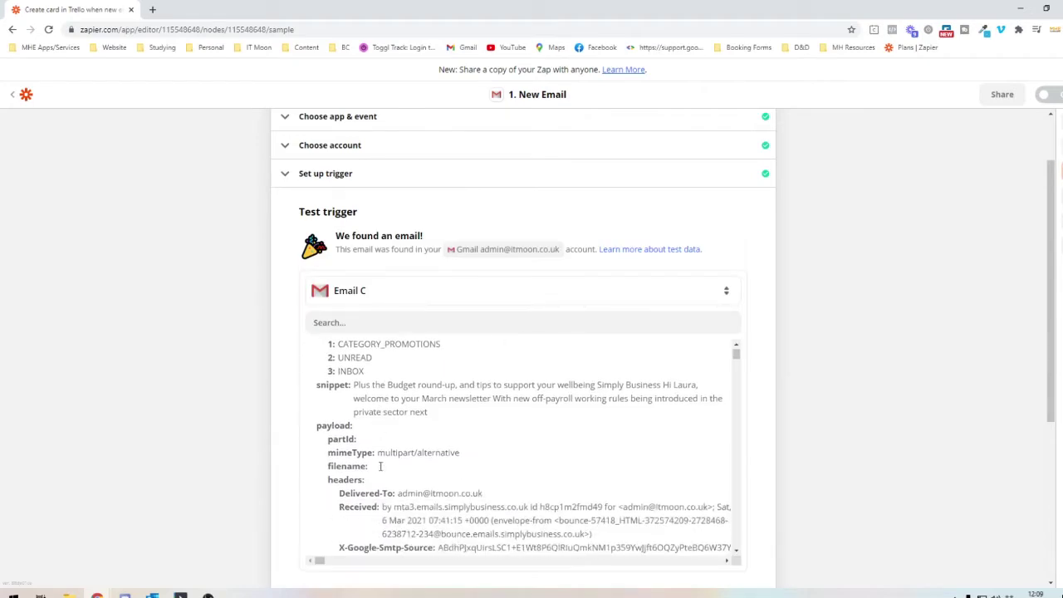
scroll(436, 449, "up", 1)
left_click_drag(600, 381, 640, 384)
left_click(552, 400)
scroll(443, 400, "down", 5)
scroll(235, 368, "down", 2)
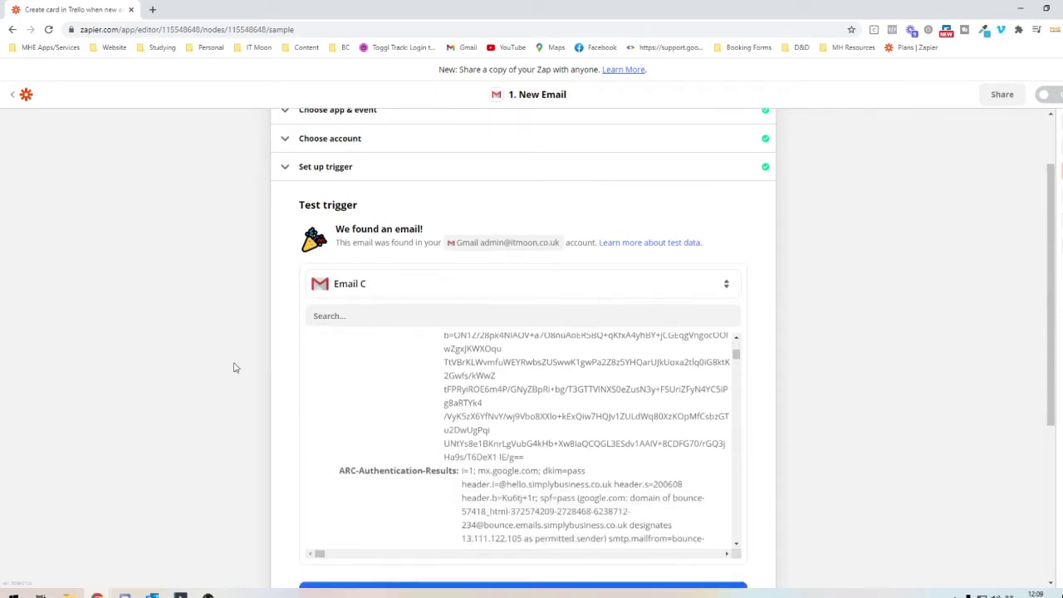
left_click(396, 495)
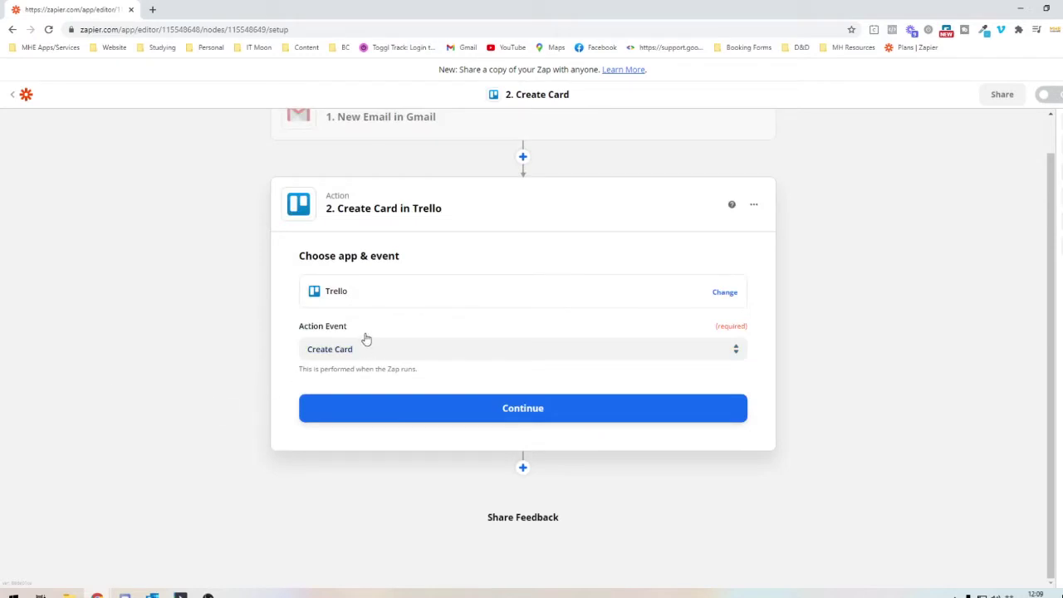
left_click(363, 408)
left_click(349, 425)
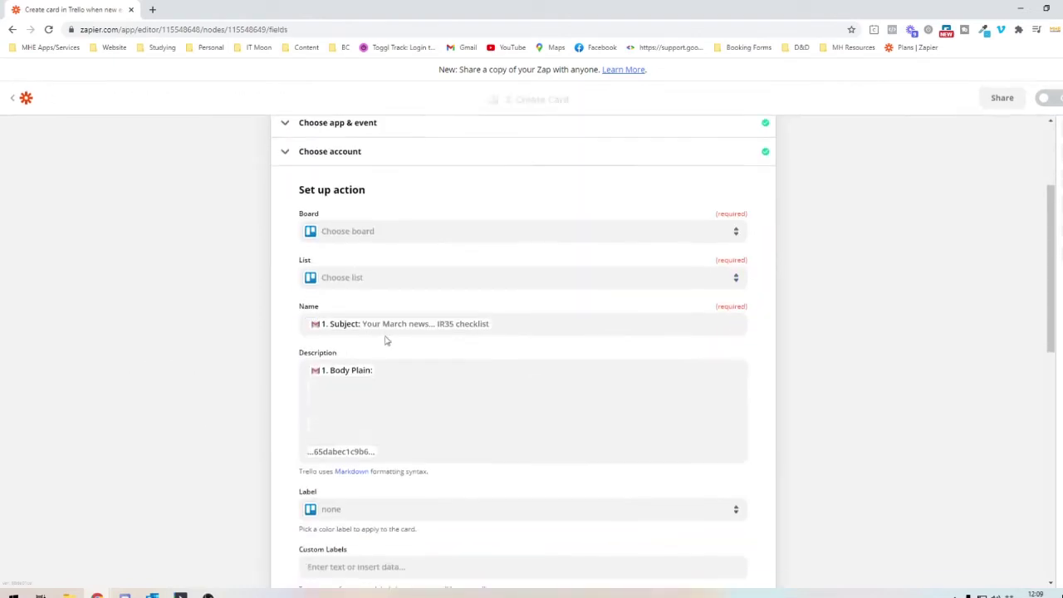
- Set the card's board to TESTING TRELLO BOARD and its list to To Do
left_click(369, 223)
type("test")
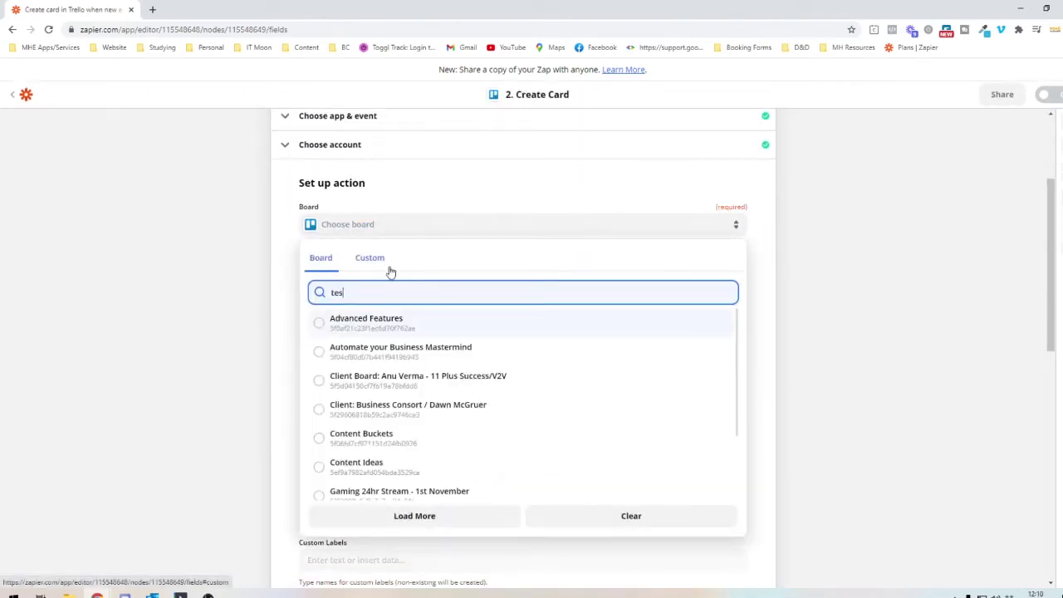
left_click(380, 405)
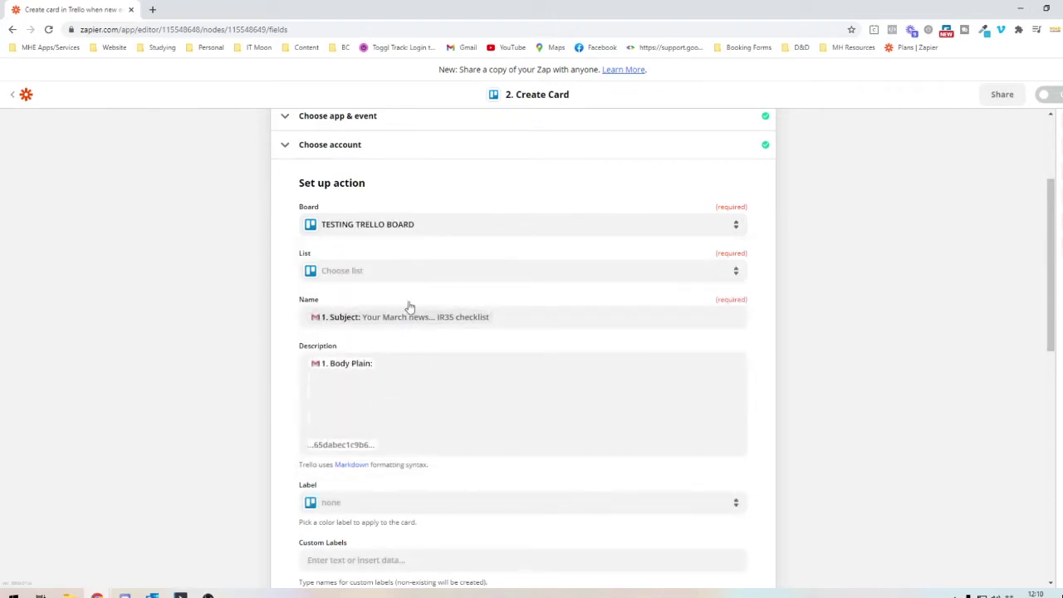
left_click(384, 272)
left_click(352, 373)
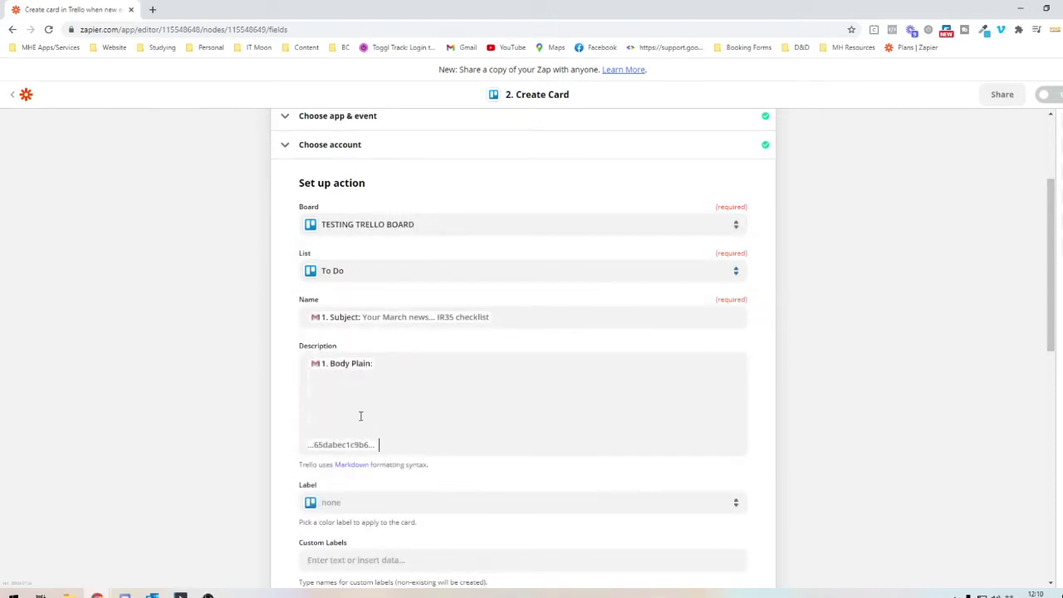
- Replace the Body Plain field in the card's description with the Body HTML field from the Gmail trigger
left_click(421, 428)
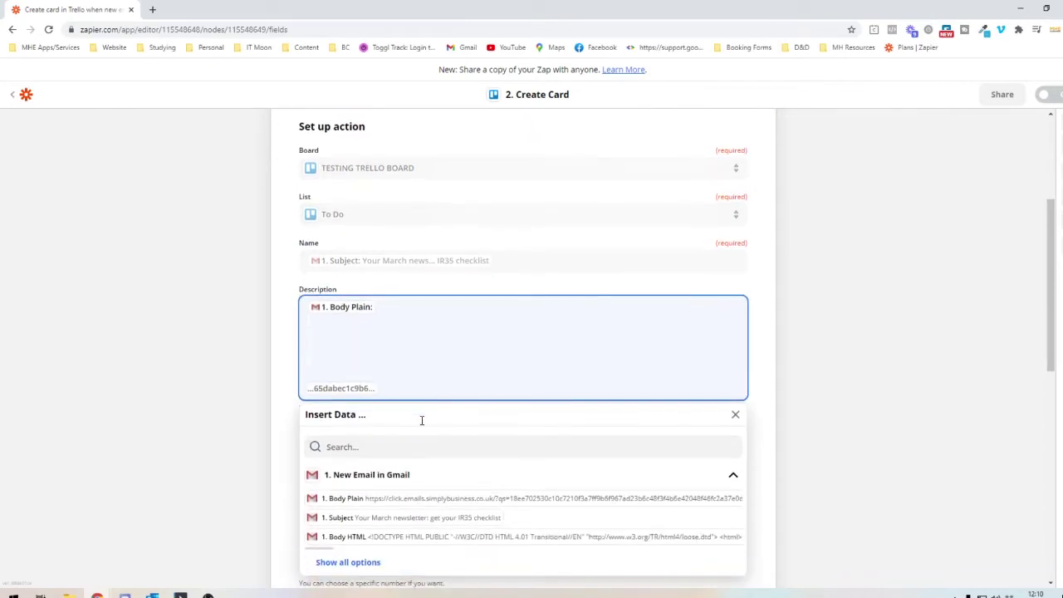
left_click(438, 504)
key("BackSpace")
key("BackSpace")
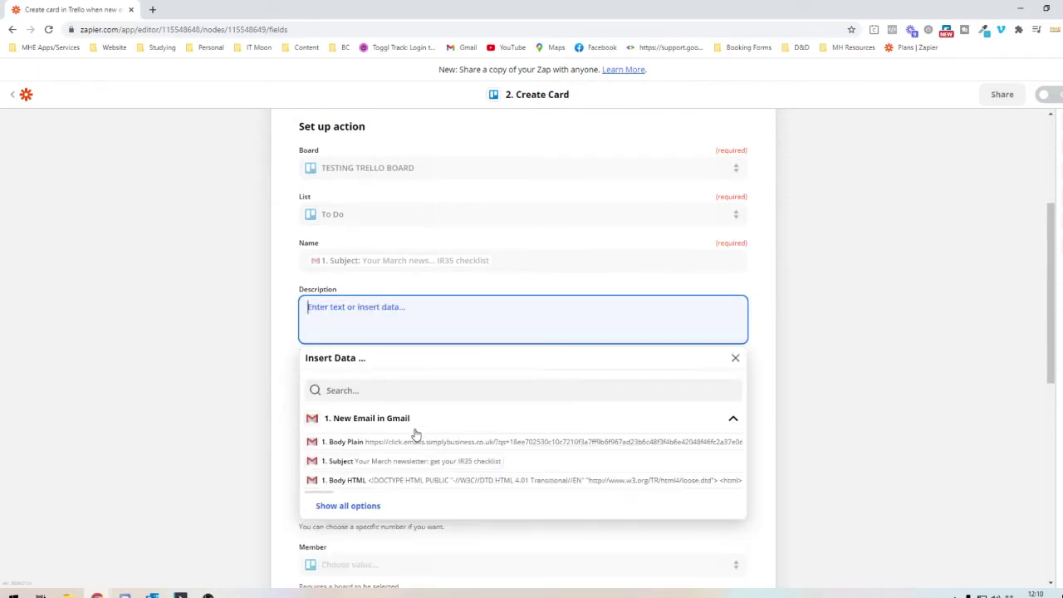
left_click(361, 505)
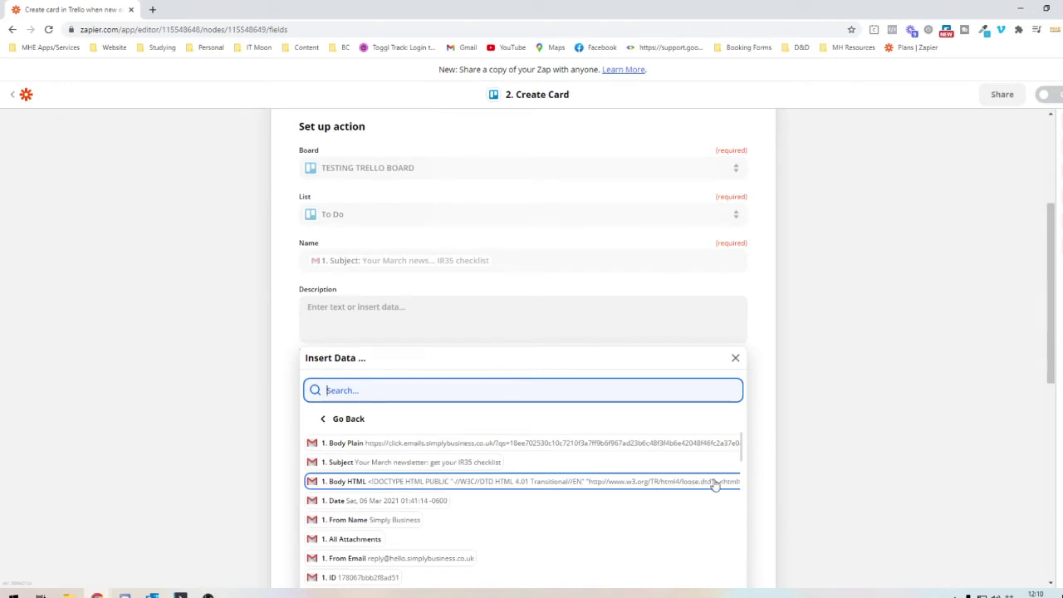
scroll(714, 484, "down", 4)
scroll(712, 483, "up", 2)
scroll(711, 482, "up", 5)
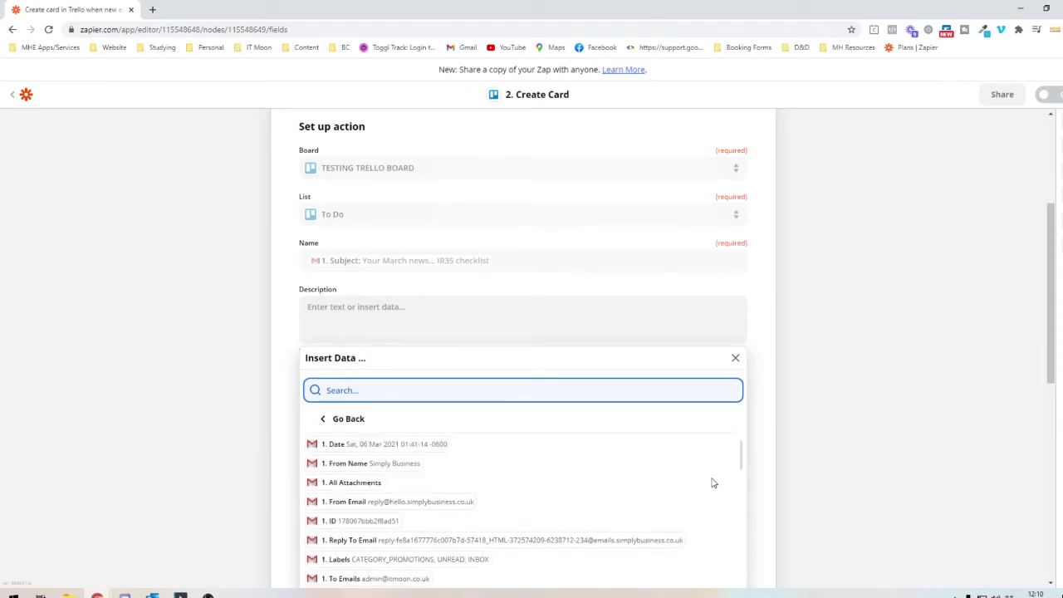
left_click(517, 537)
left_click(179, 357)
- Add a Formatter by Zapier step with the Text event between the Gmail trigger and the Trello action
scroll(183, 357, "up", 3)
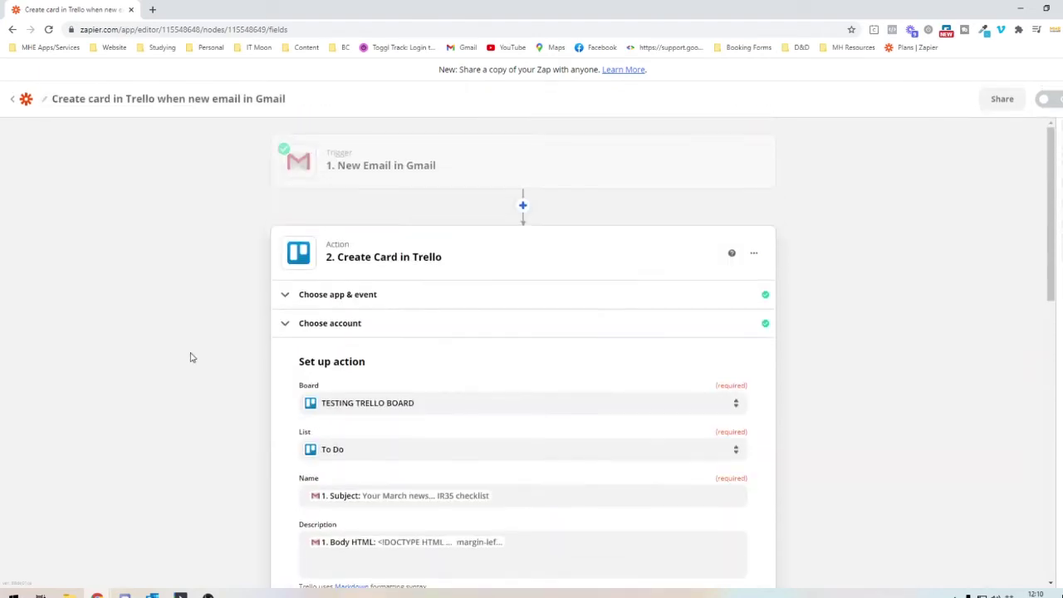
left_click(522, 206)
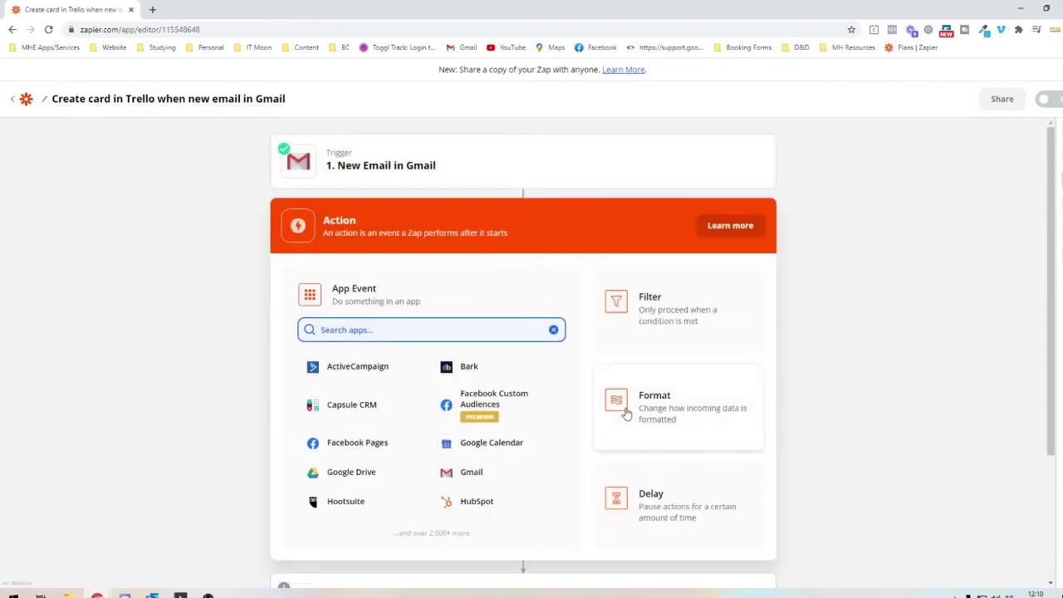
left_click(656, 409)
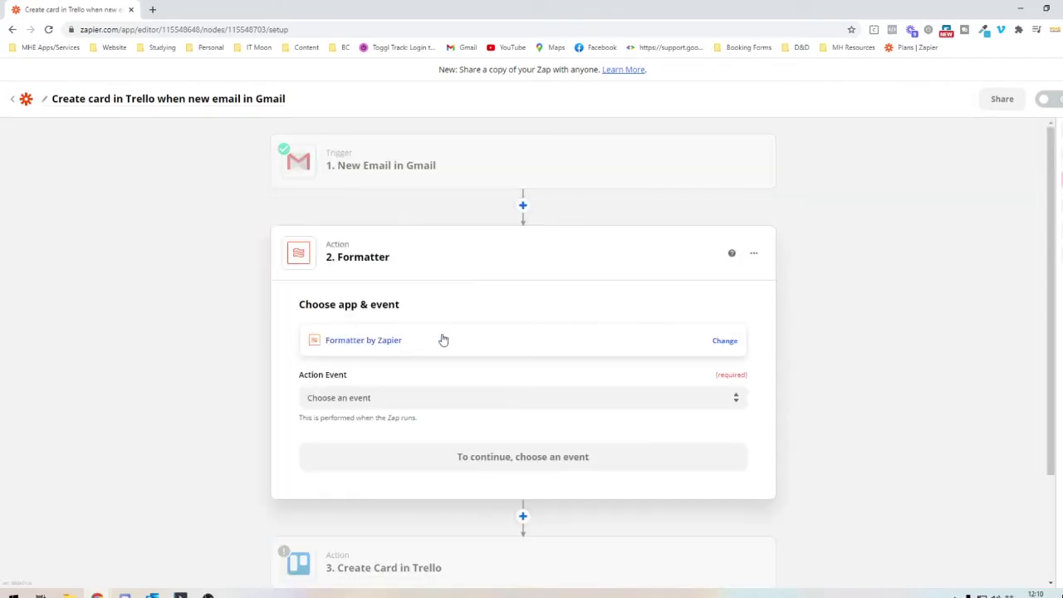
left_click(363, 396)
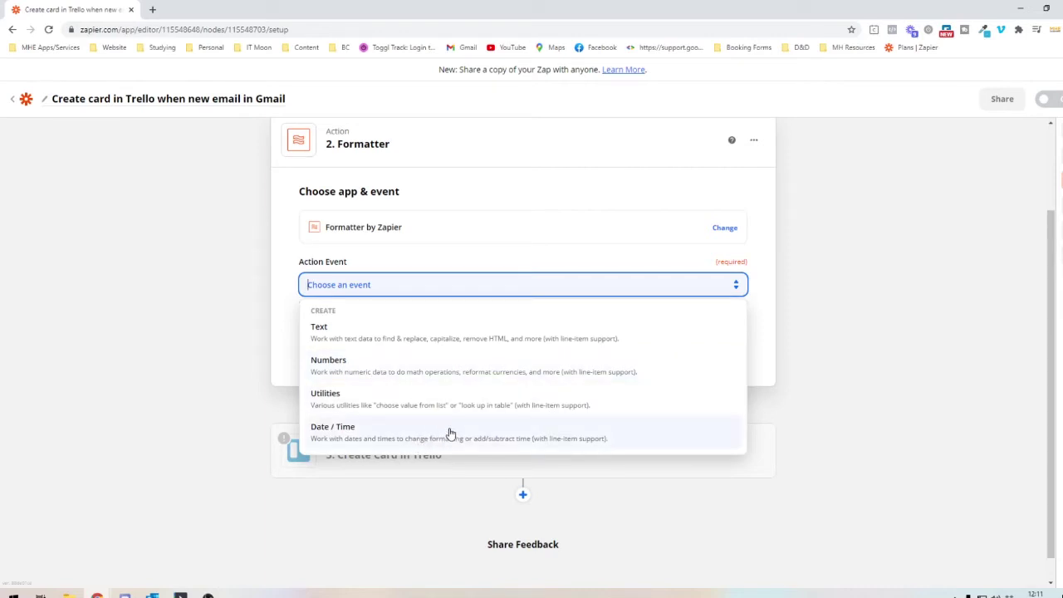
left_click(366, 336)
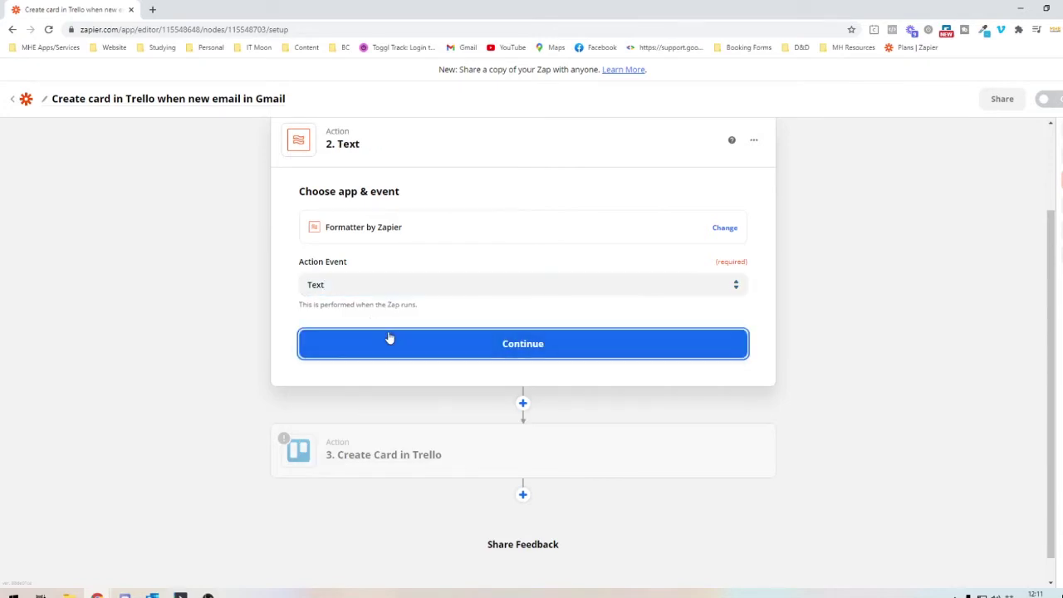
left_click(390, 339)
- Set the Formatter step's transform to Remove HTML Tags
left_click(391, 275)
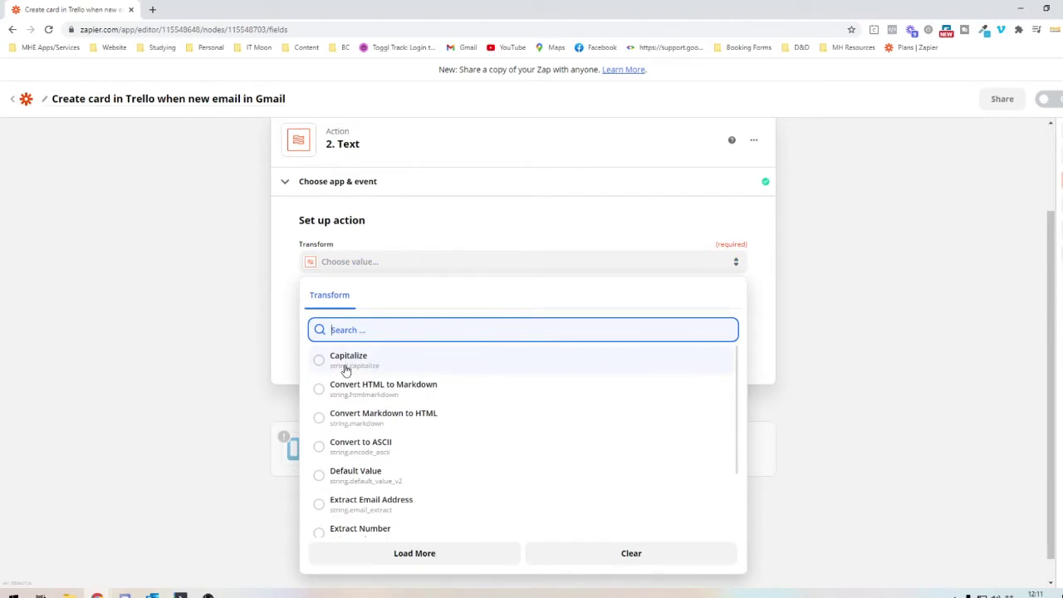
scroll(352, 397, "down", 2)
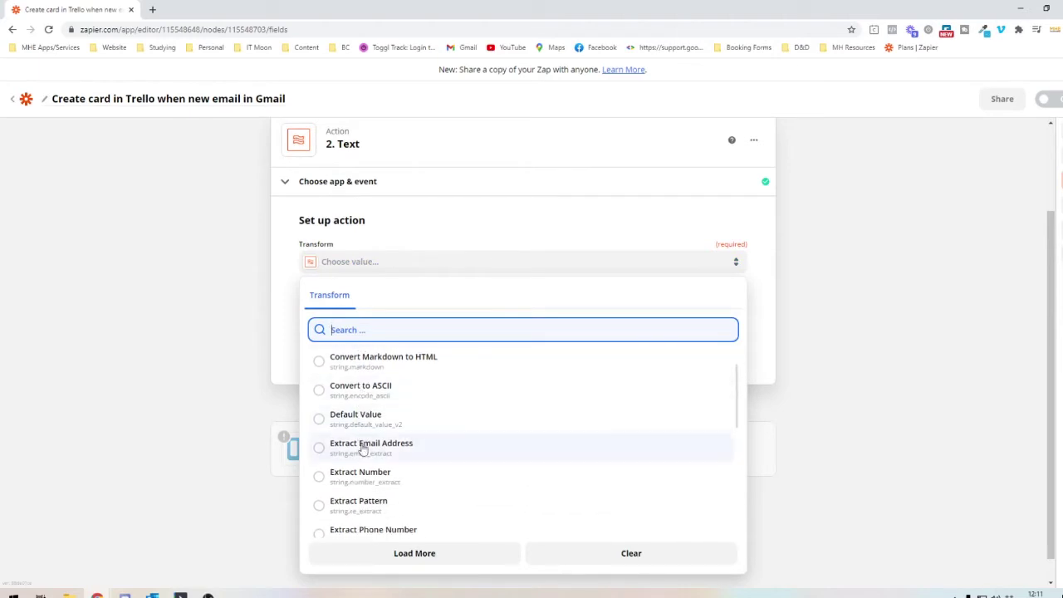
scroll(363, 472, "down", 2)
scroll(366, 471, "down", 5)
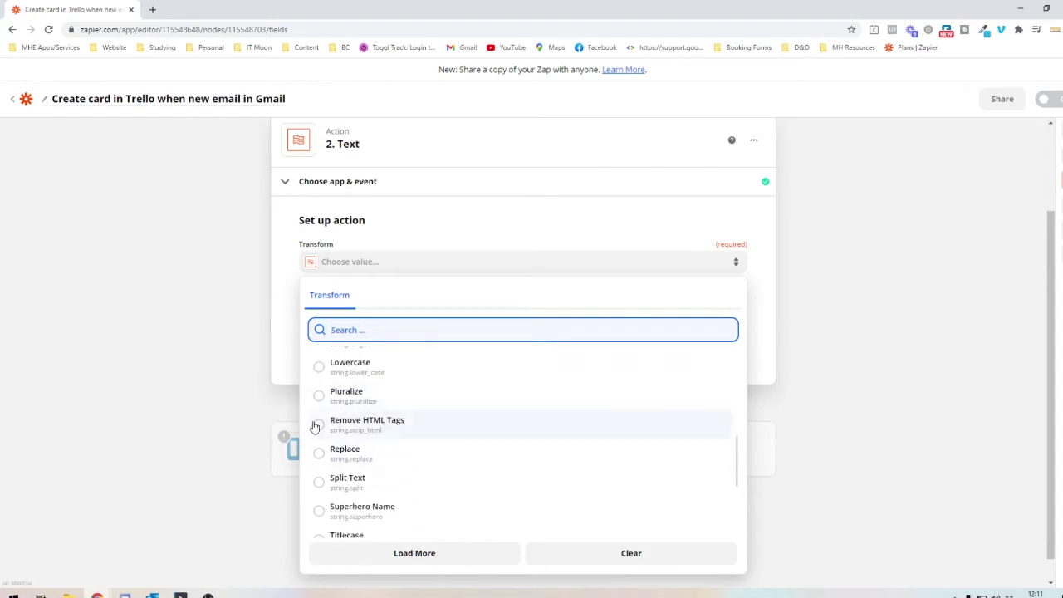
left_click(386, 432)
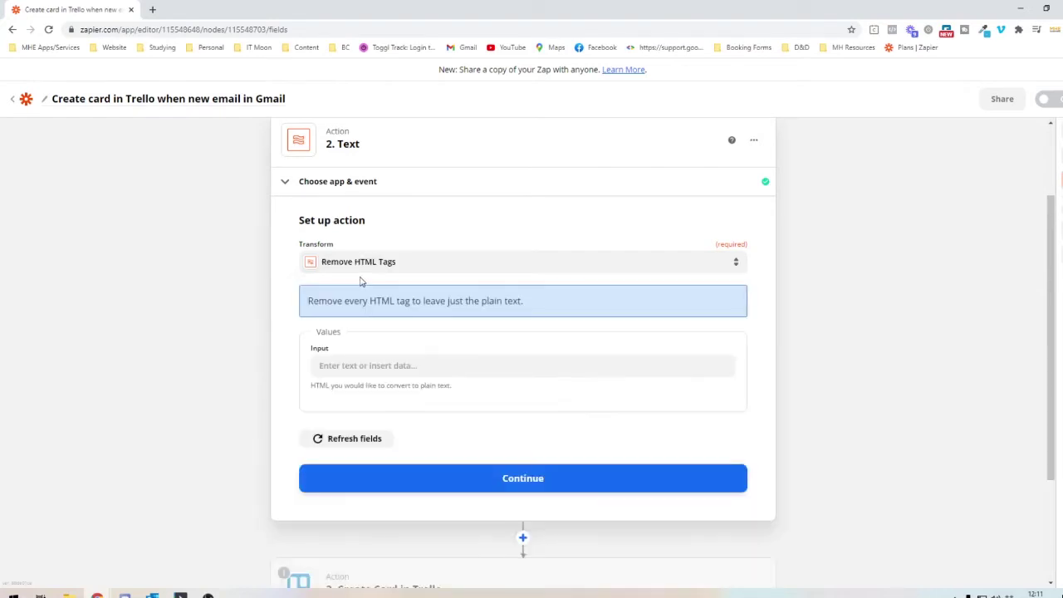
- Use the Gmail trigger's Body HTML field as the Formatter input and continue to the action test
scroll(378, 309, "down", 1)
left_click(378, 308)
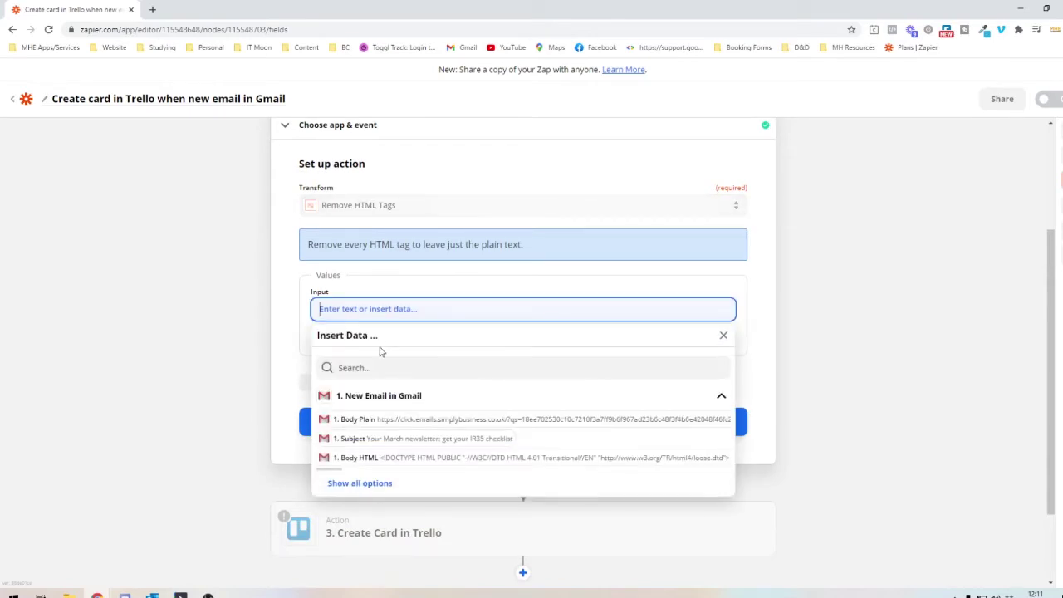
left_click(363, 457)
left_click(187, 372)
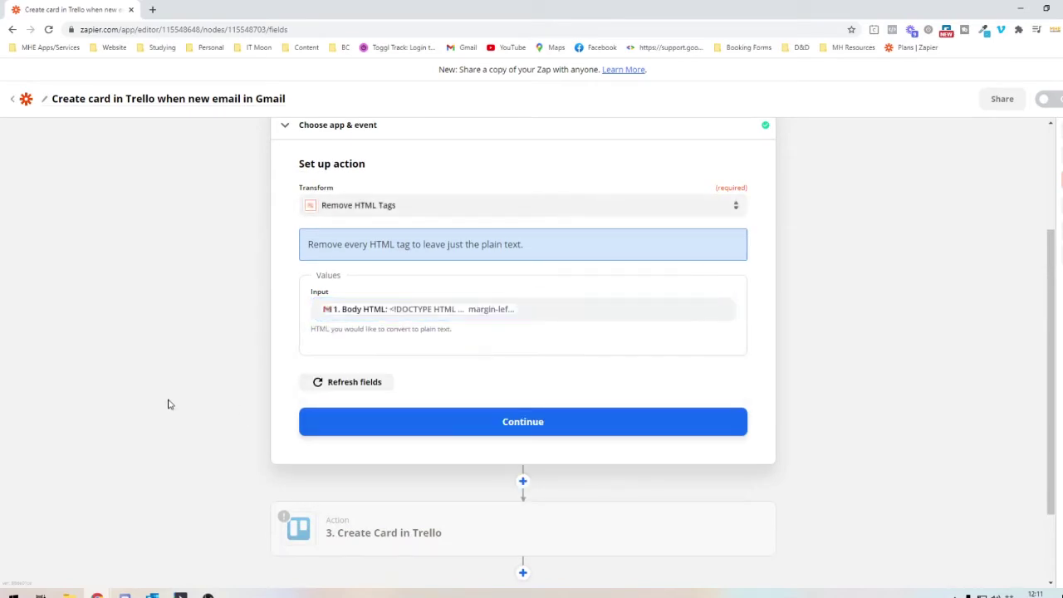
left_click(362, 427)
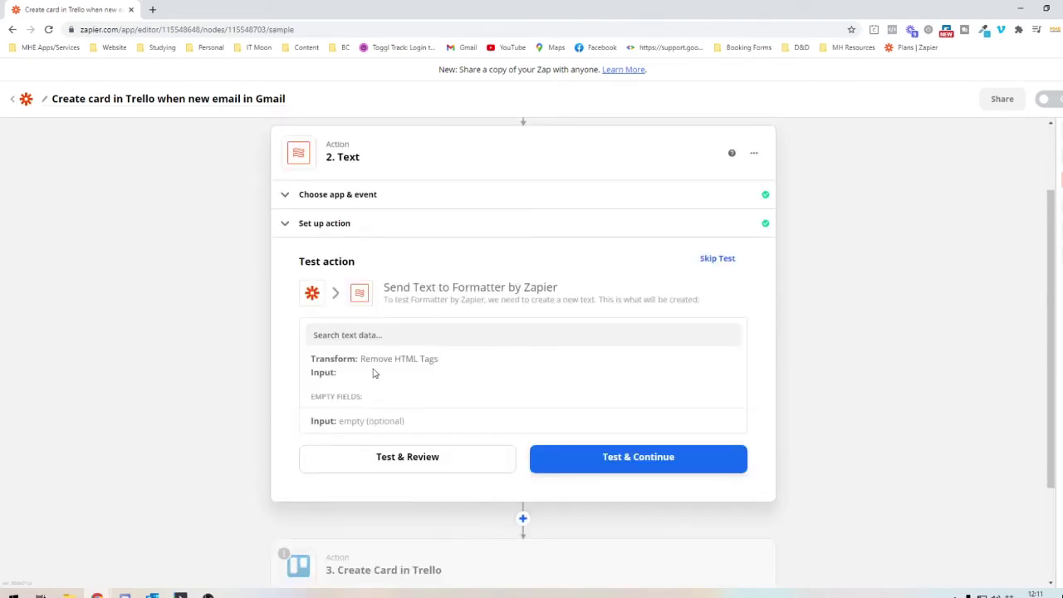
- Test the Formatter step with a review of its result and read through the whole text output
left_click(428, 458)
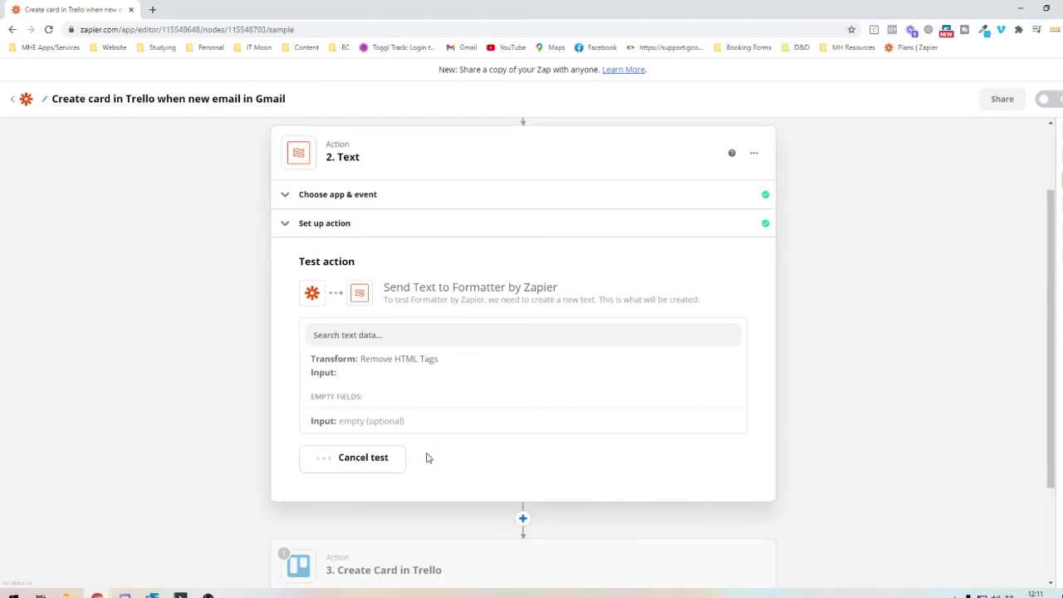
scroll(425, 454, "down", 1)
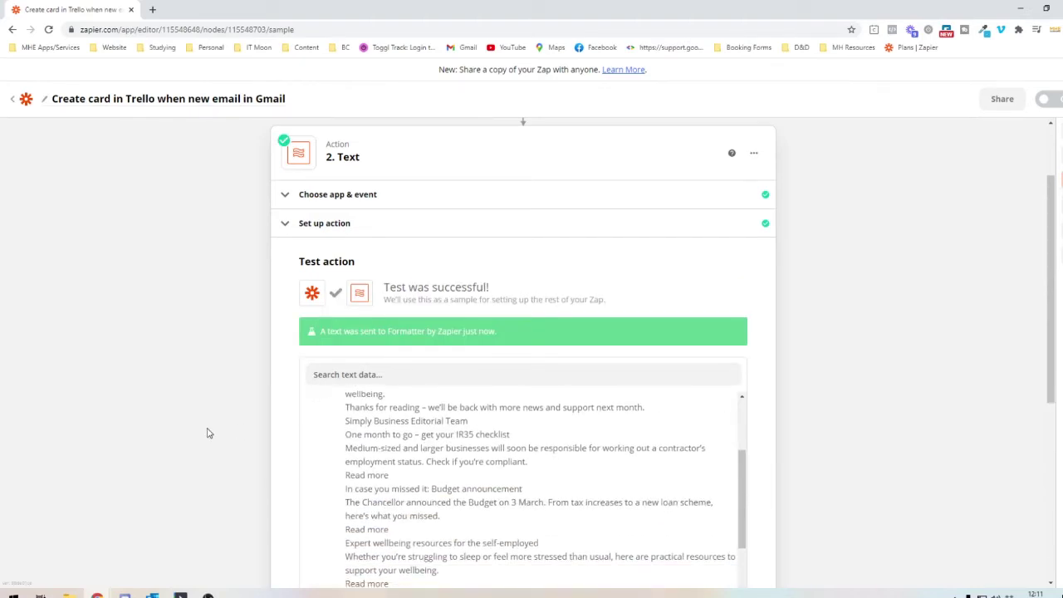
scroll(218, 430, "down", 3)
scroll(446, 339, "up", 3)
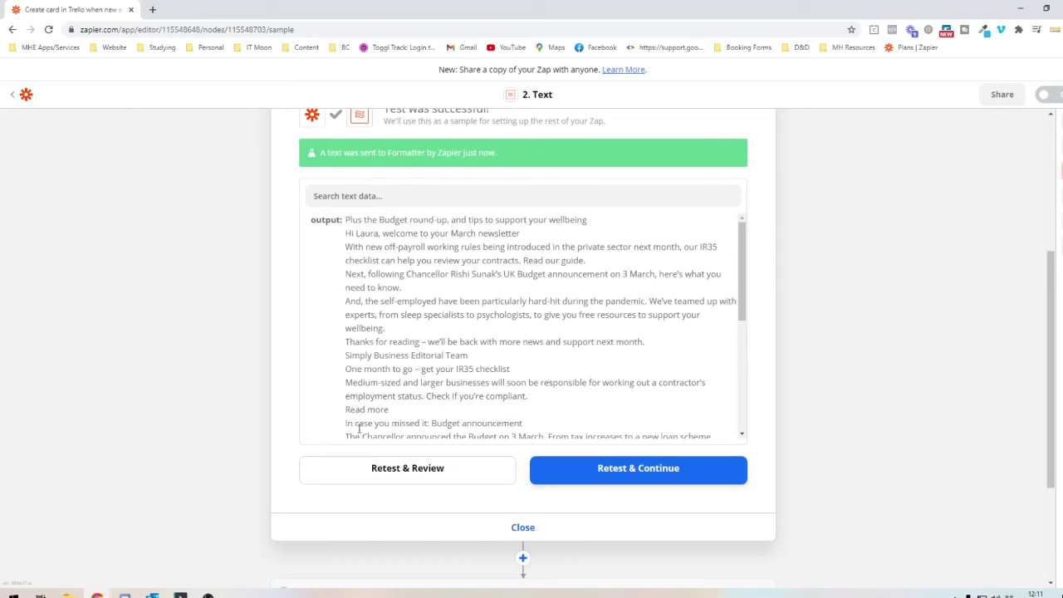
scroll(360, 427, "down", 10)
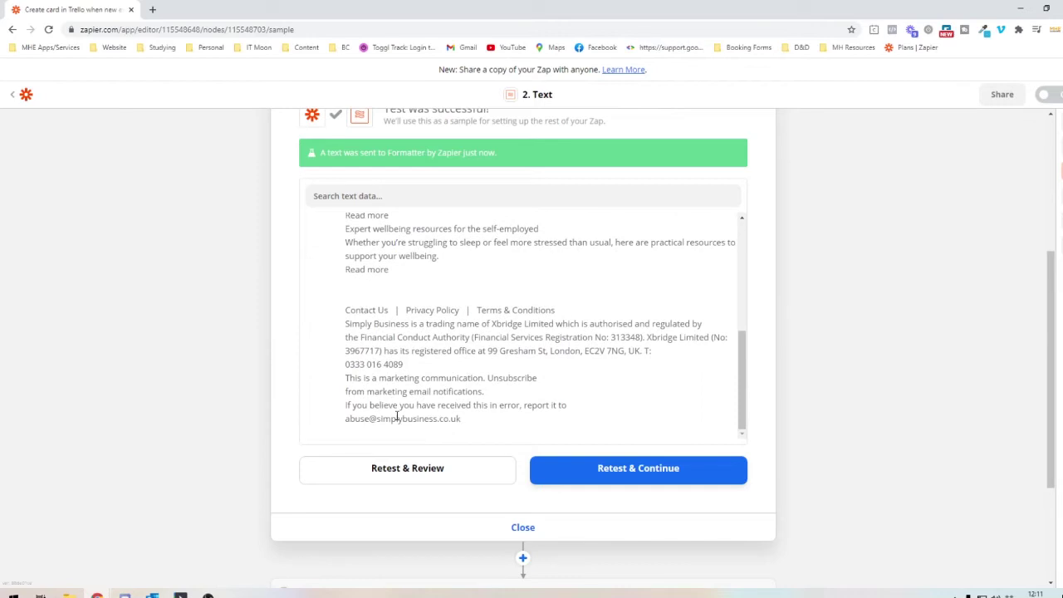
scroll(396, 417, "up", 10)
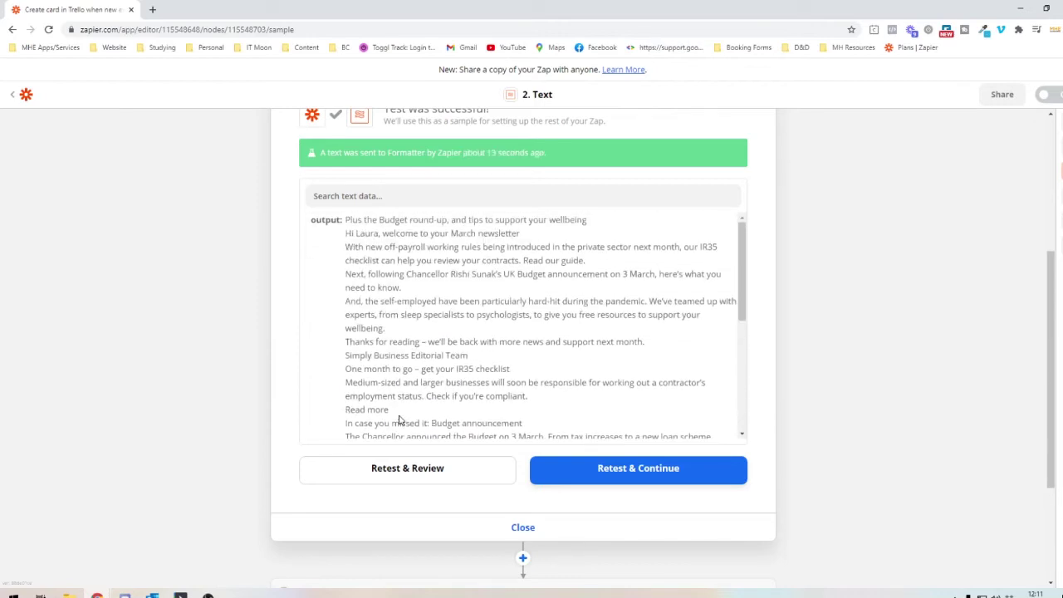
scroll(399, 420, "down", 6)
- Replace the Gmail Body HTML field in the Trello card's description with the Body HTML output of the Text formatter step
left_click(477, 436)
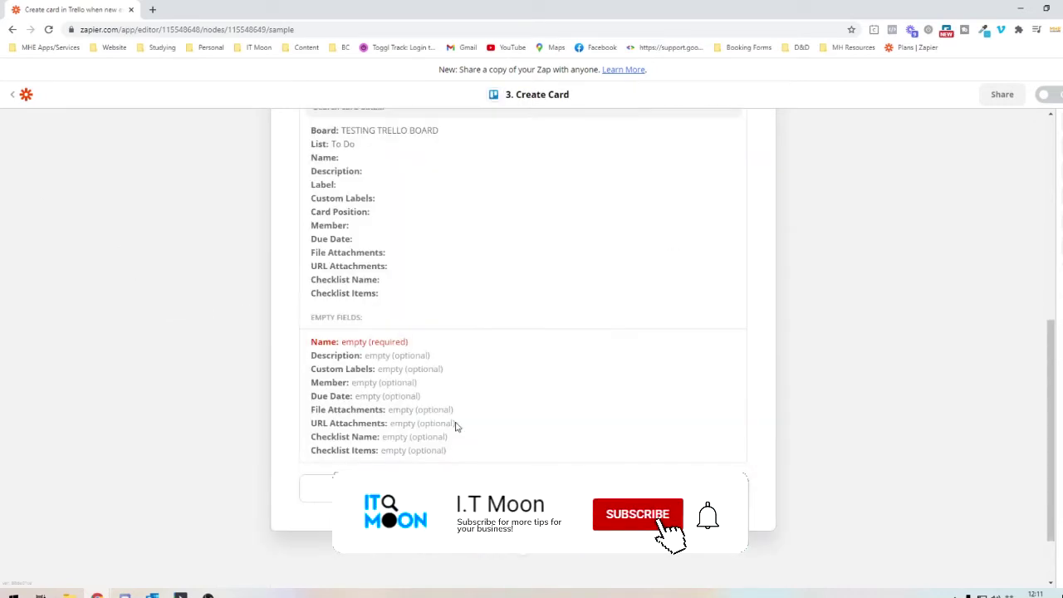
scroll(382, 399, "up", 5)
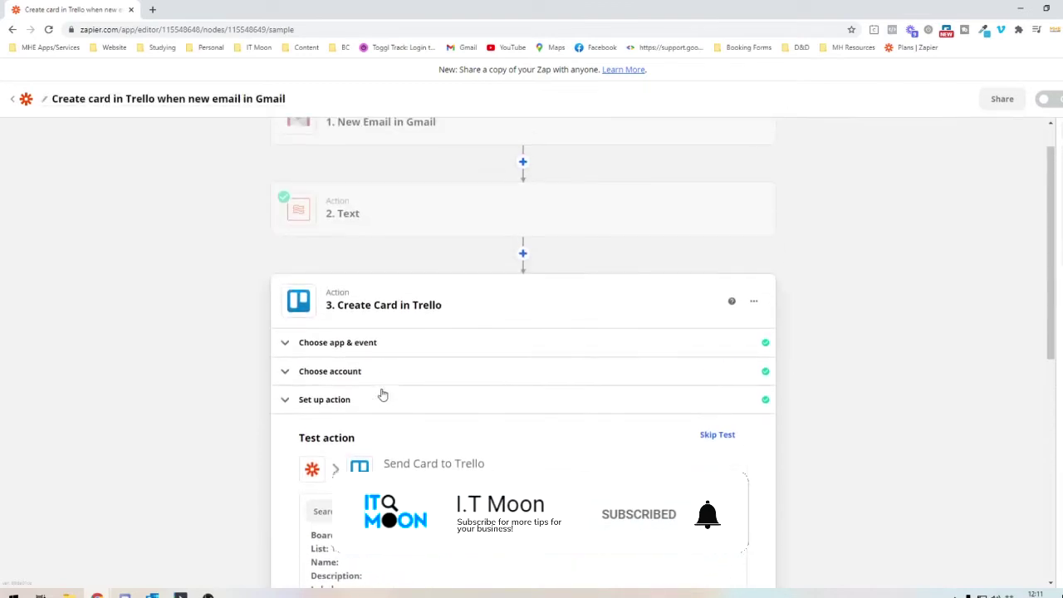
left_click(382, 378)
left_click(557, 355)
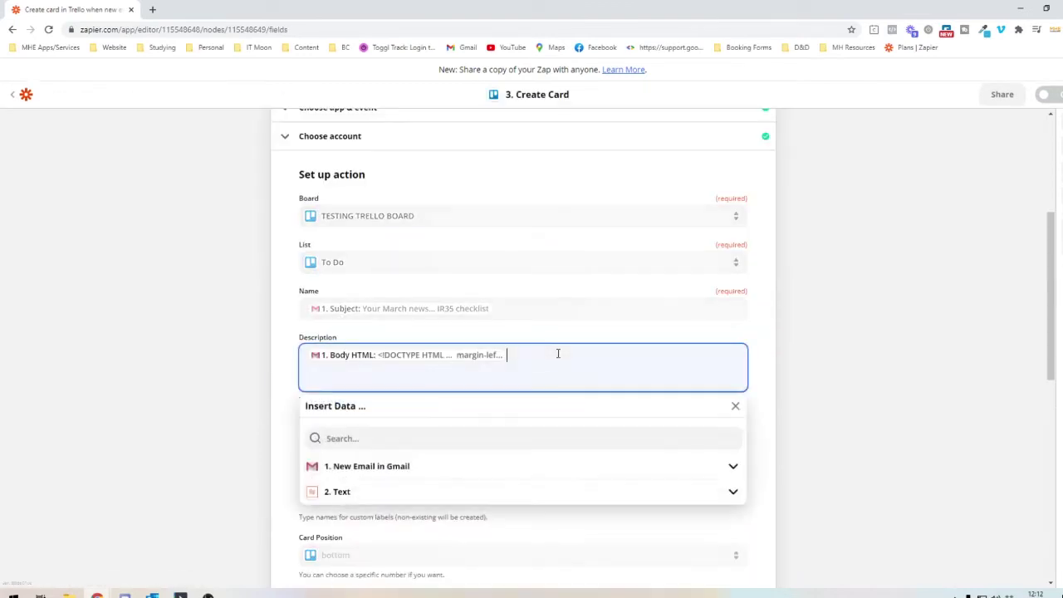
key("BackSpace")
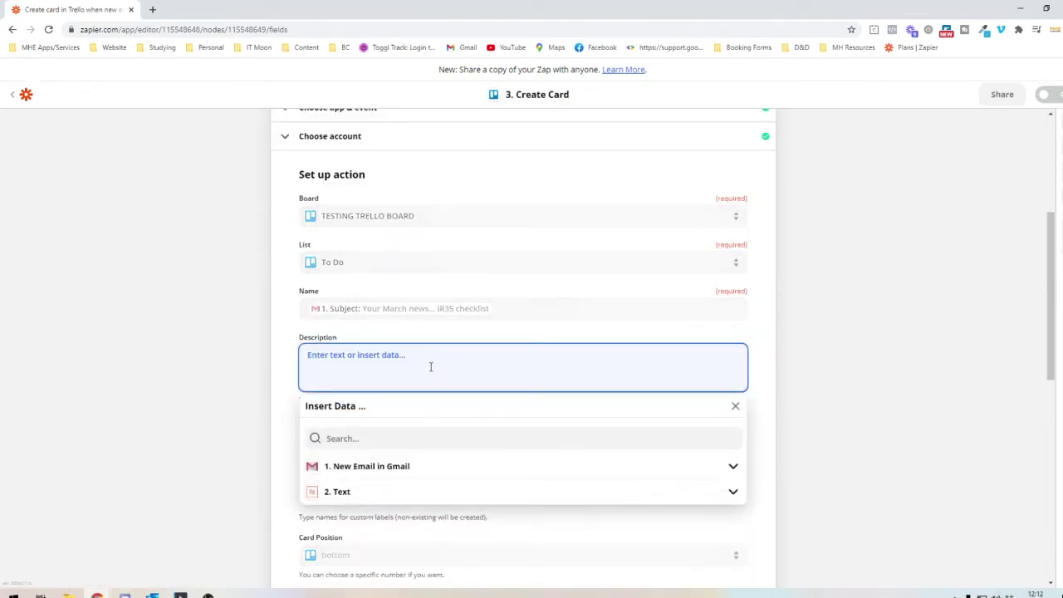
left_click(365, 468)
scroll(363, 452, "down", 1)
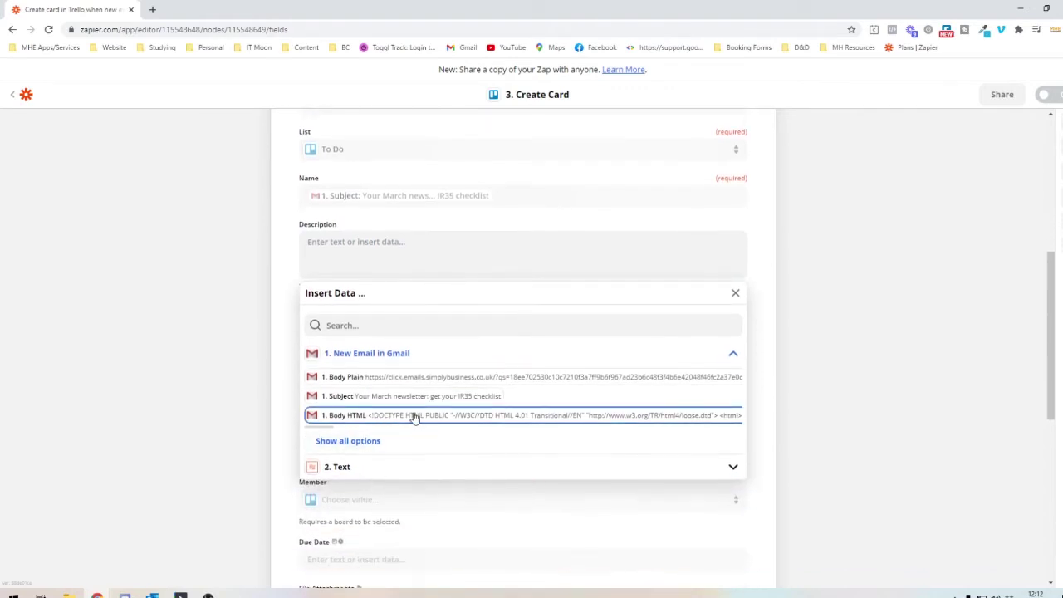
left_click(340, 470)
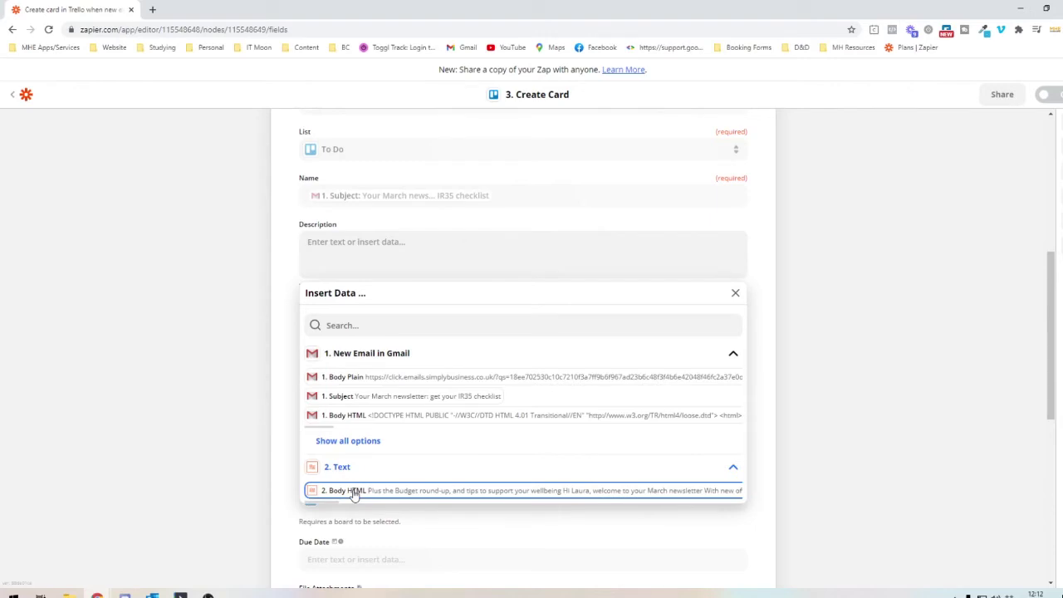
left_click(353, 491)
left_click(213, 429)
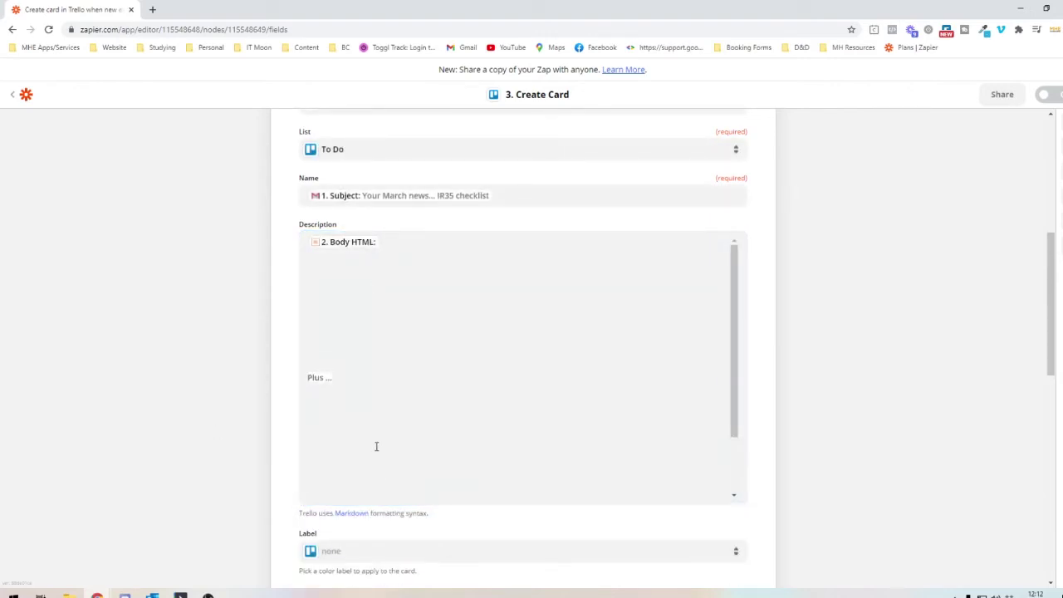
- Change the Zap's trigger from Gmail to Calendly with the Invitee Created event and continue to the account choice
scroll(376, 446, "up", 5)
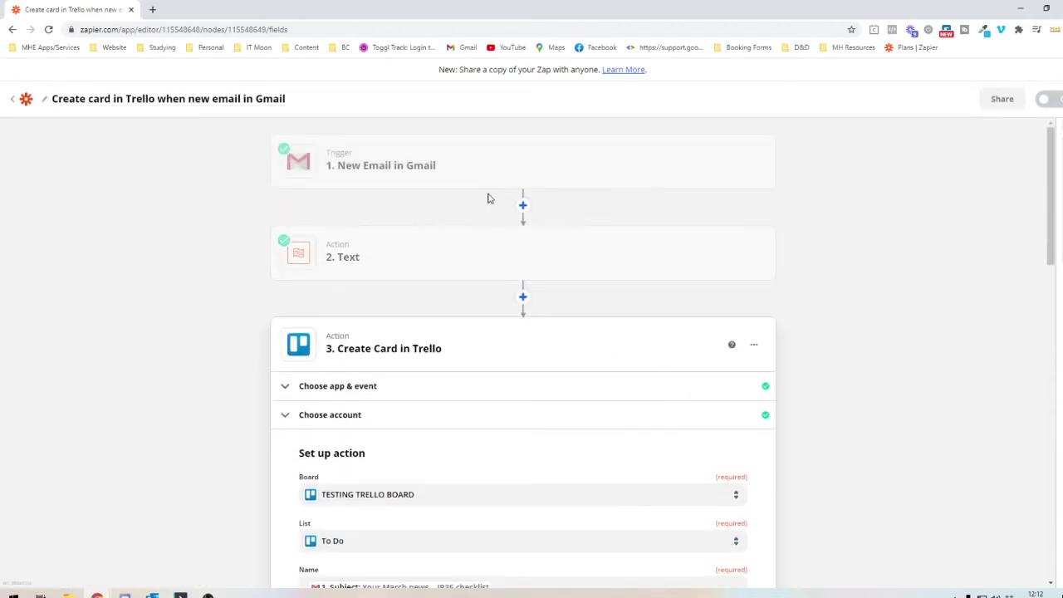
left_click(464, 161)
left_click(432, 201)
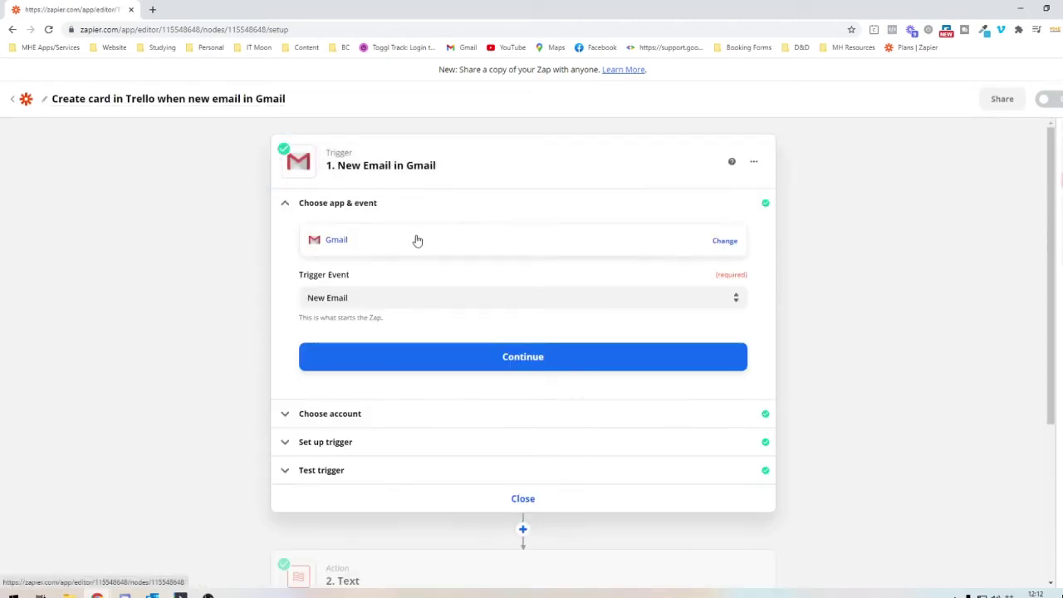
left_click(419, 240)
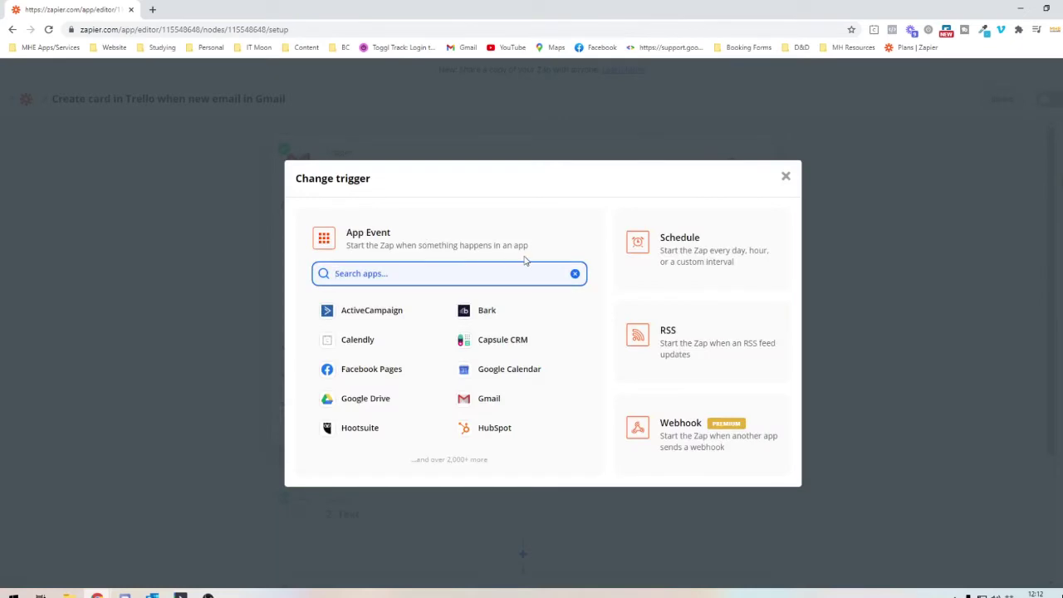
left_click(375, 339)
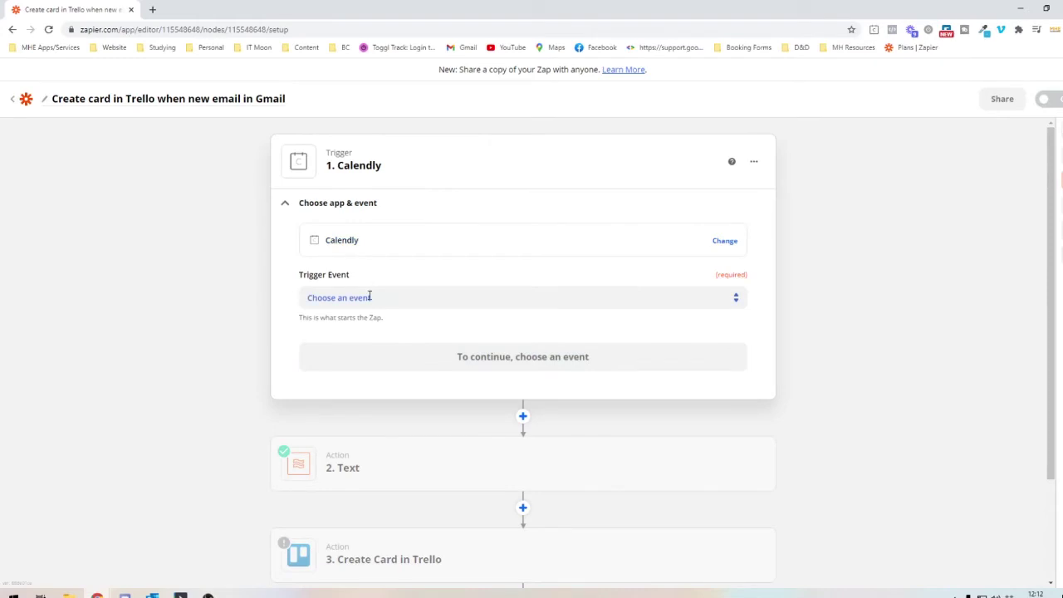
left_click(369, 297)
left_click(362, 371)
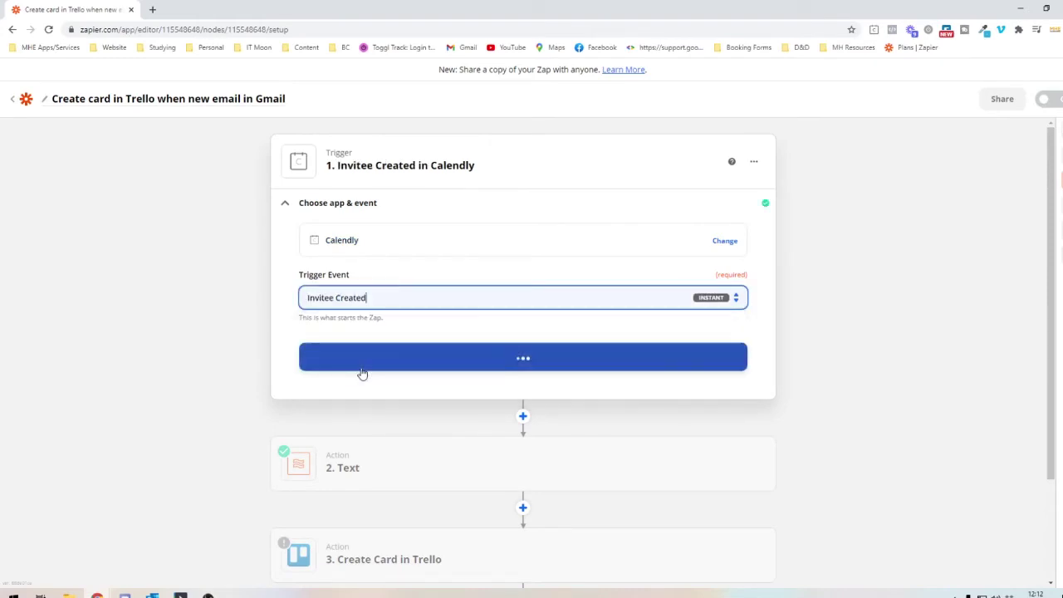
left_click(373, 361)
- Select the connected Calendly account for the trigger and continue to its test
left_click(365, 292)
left_click(372, 379)
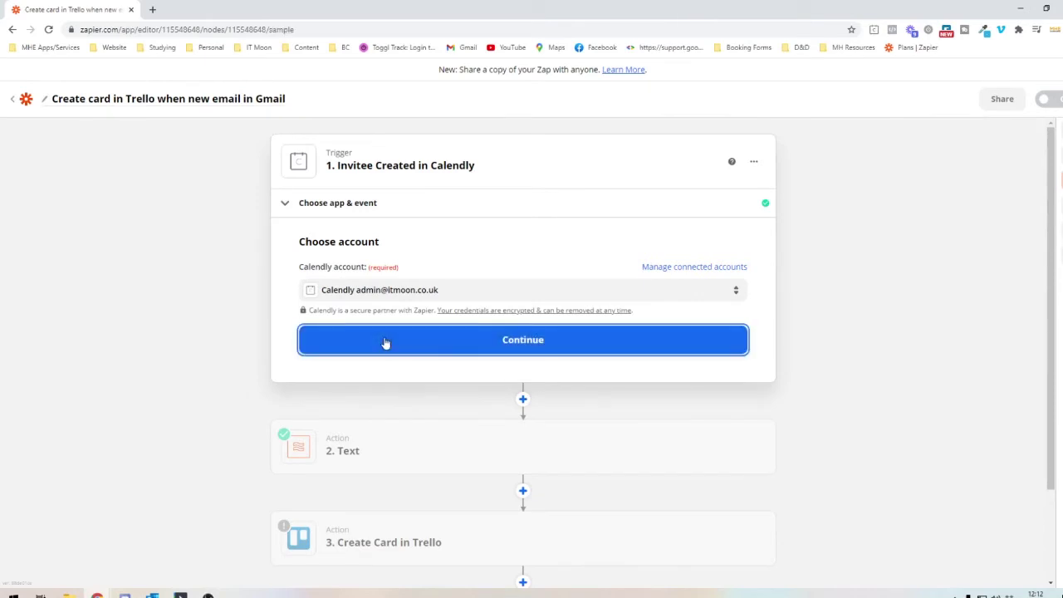
left_click(386, 342)
- Test the Calendly trigger and accept the sample Invitee A after reviewing its data fields
left_click(518, 441)
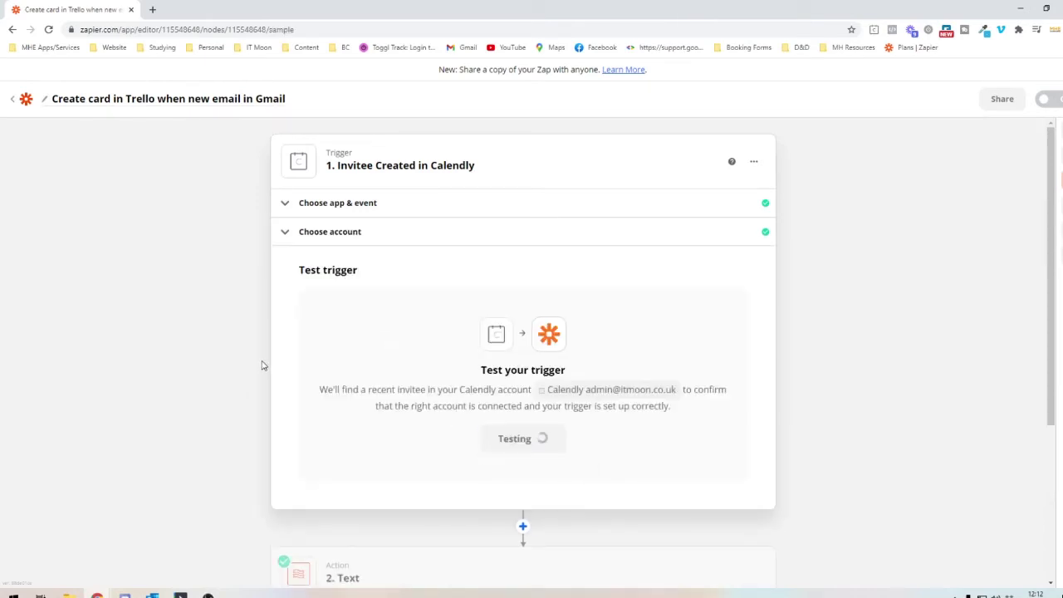
scroll(264, 361, "down", 2)
scroll(434, 361, "down", 2)
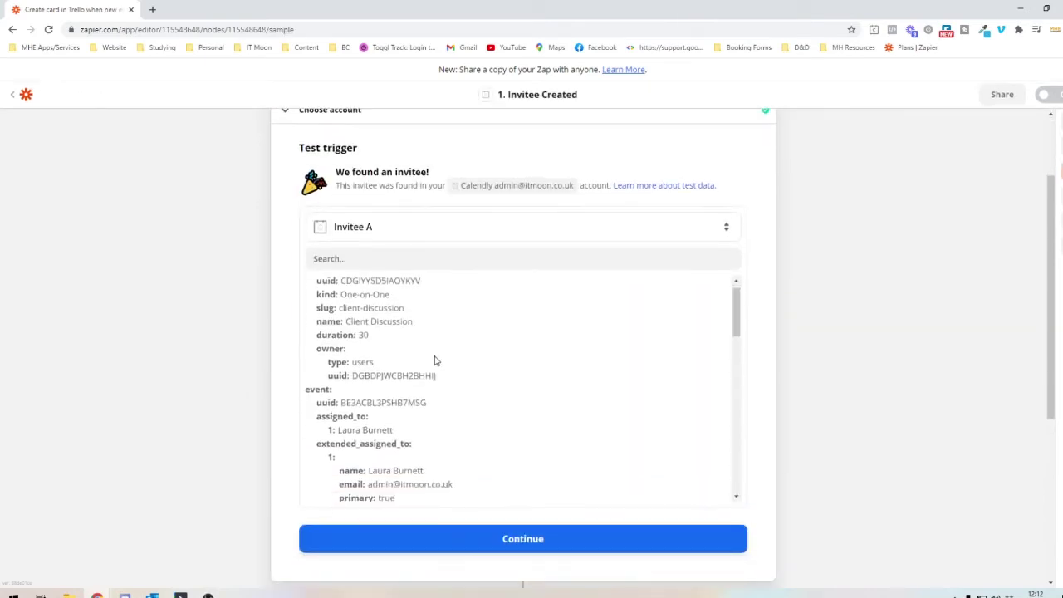
scroll(434, 360, "down", 3)
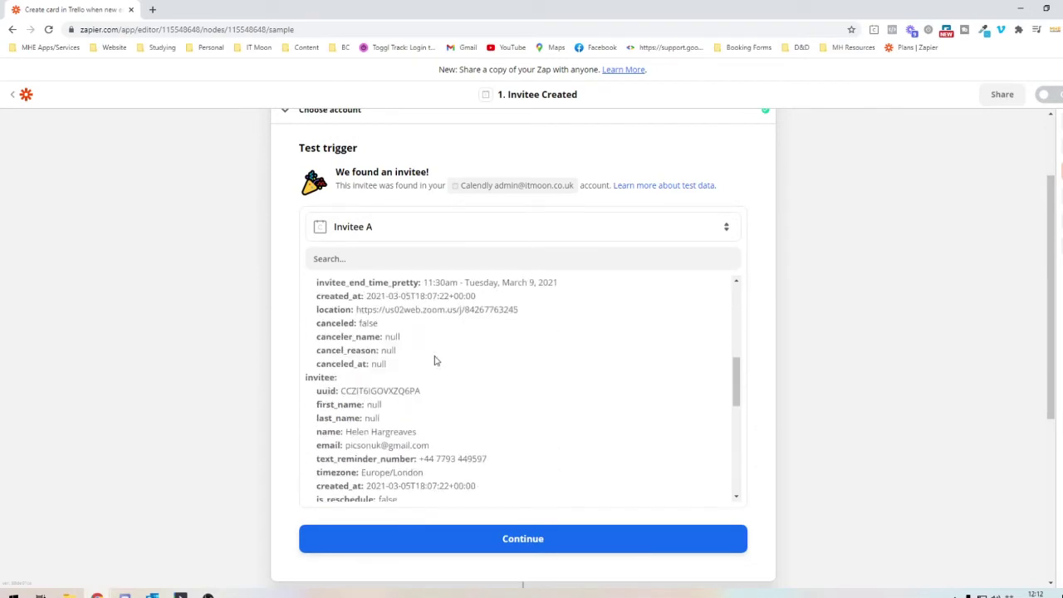
scroll(435, 360, "down", 3)
scroll(436, 359, "up", 8)
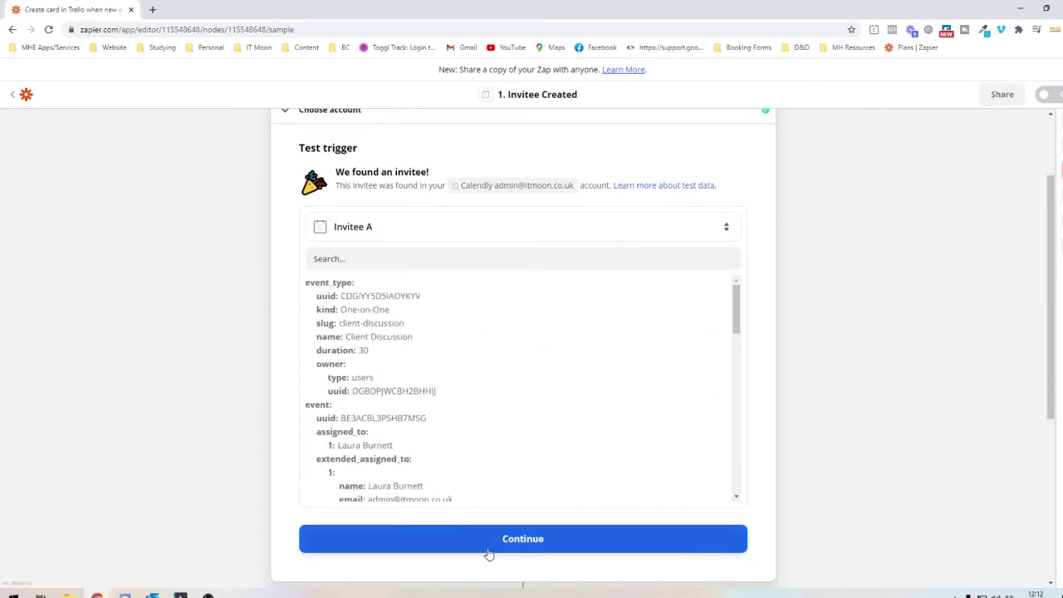
left_click(489, 539)
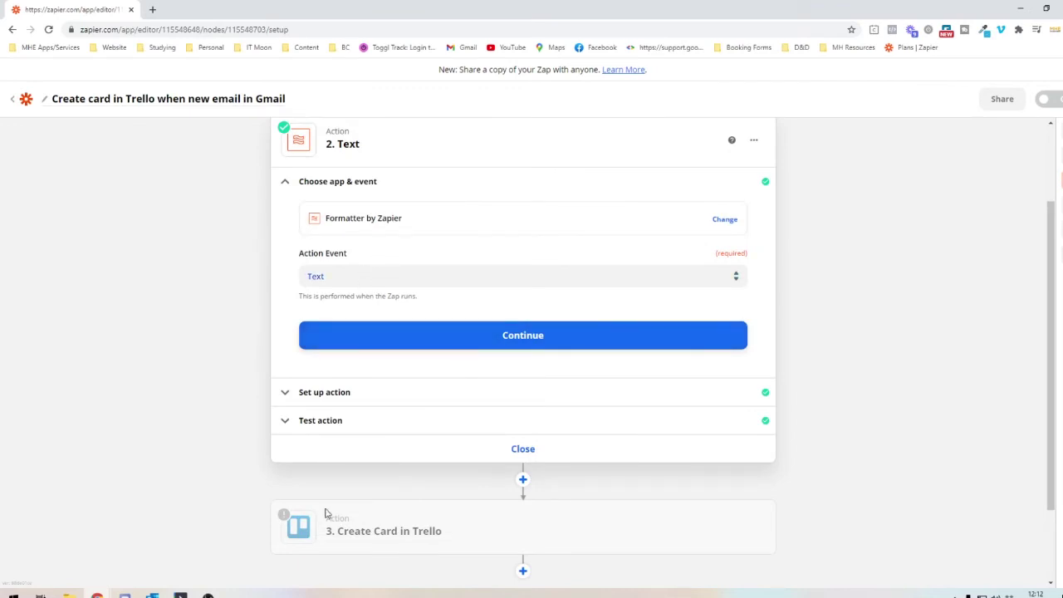
- Delete the Create Card in Trello action from the Zap
scroll(399, 515, "down", 2)
left_click(527, 423)
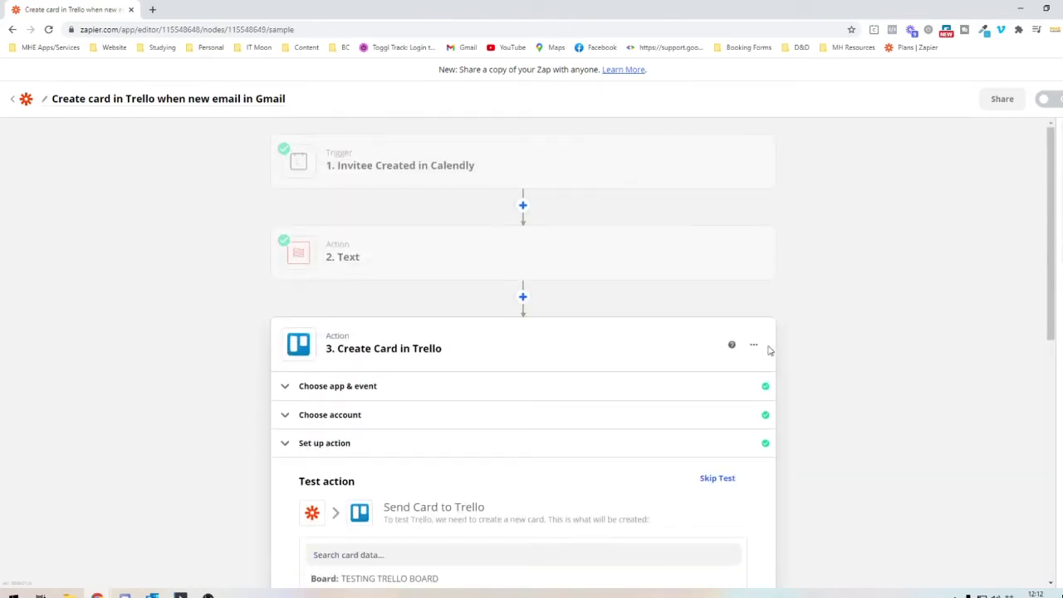
left_click(753, 345)
left_click(715, 394)
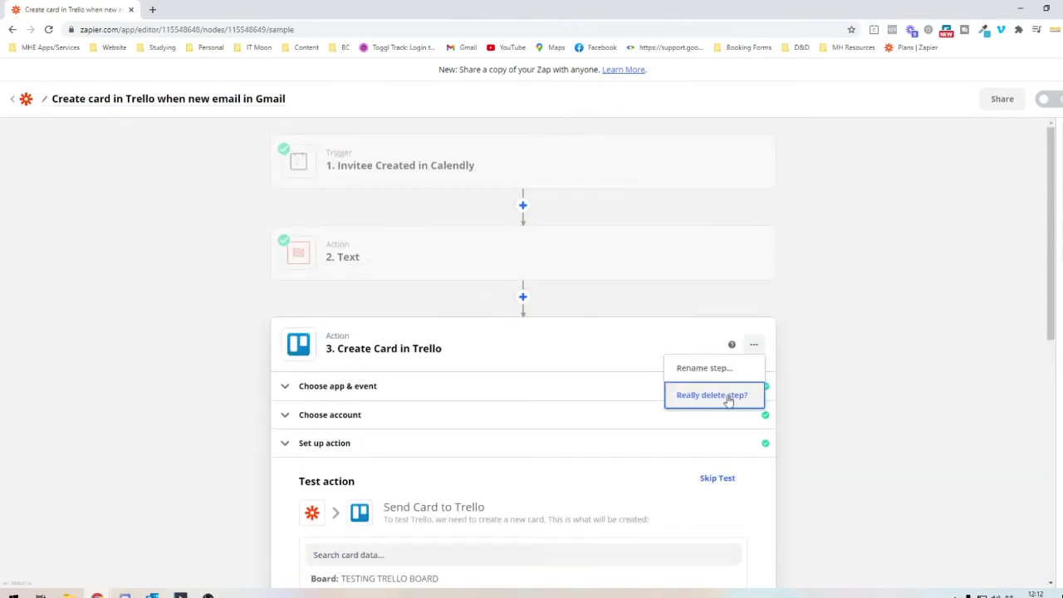
left_click(728, 396)
- Add an ActiveCampaign action with the Create/Update Contact event after the Text formatter step
left_click(522, 298)
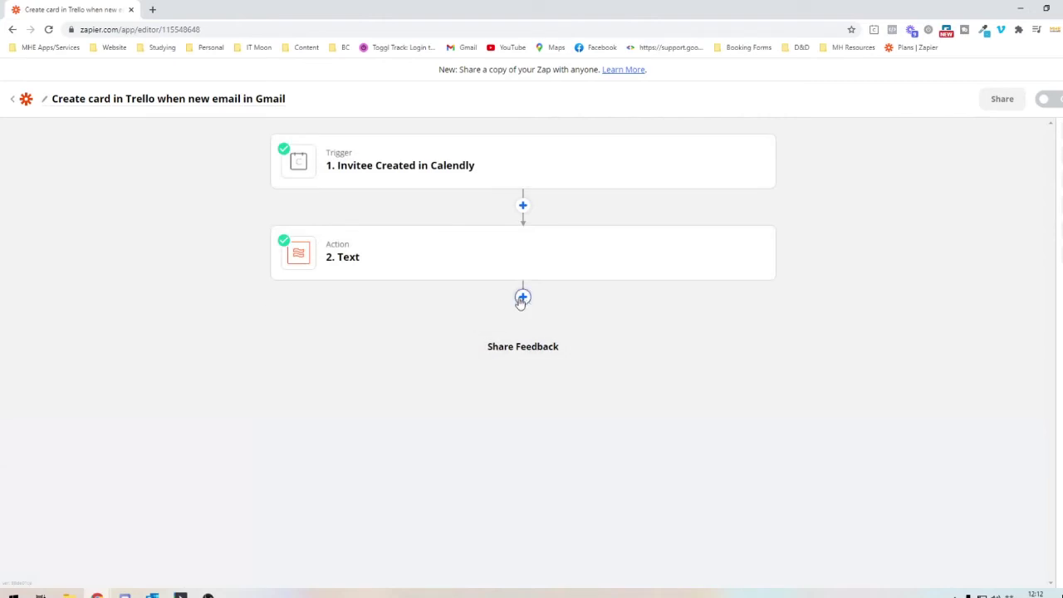
type("act")
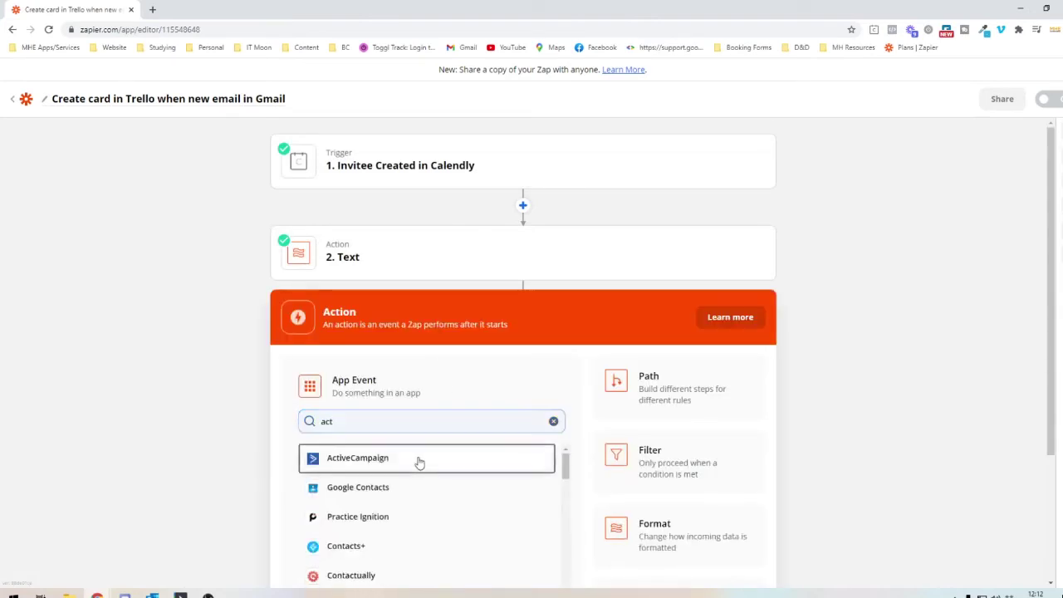
left_click(419, 462)
left_click(422, 435)
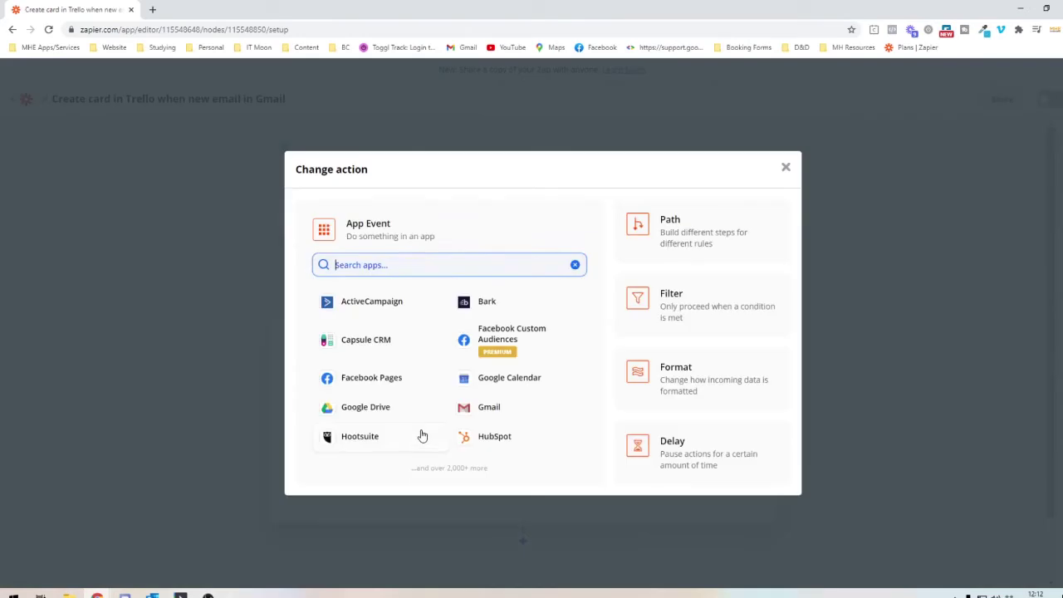
left_click(259, 419)
left_click(368, 488)
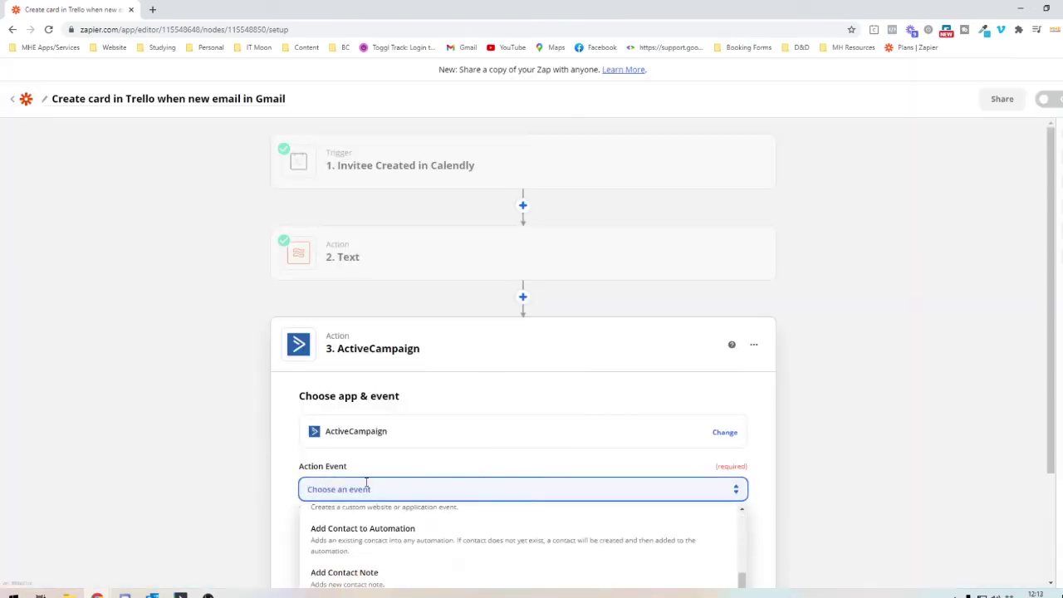
left_click(363, 536)
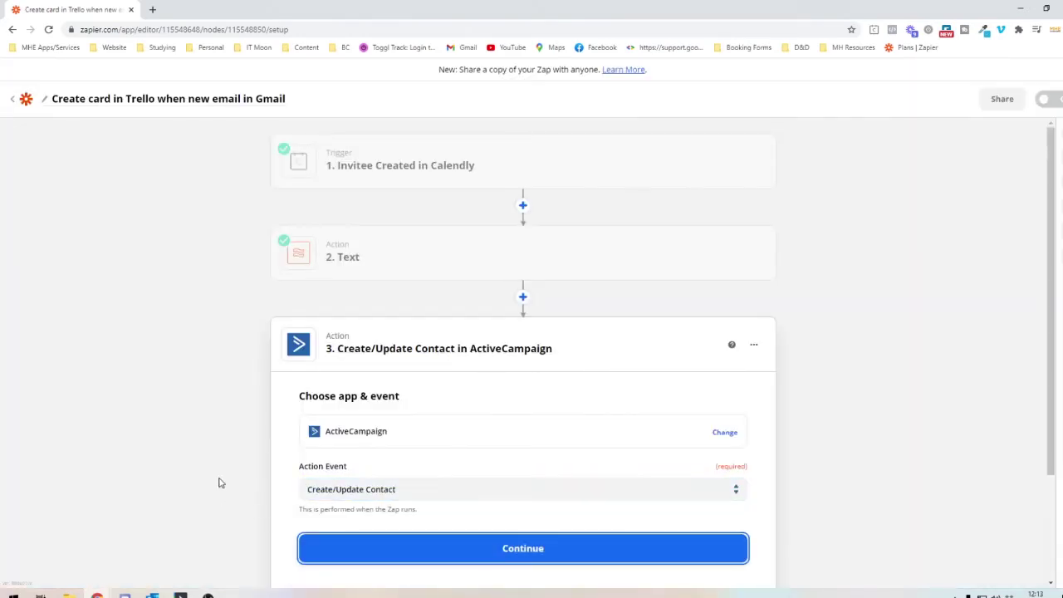
- Select the third connected ActiveCampaign account for the contact action and continue to its field setup
left_click(331, 375)
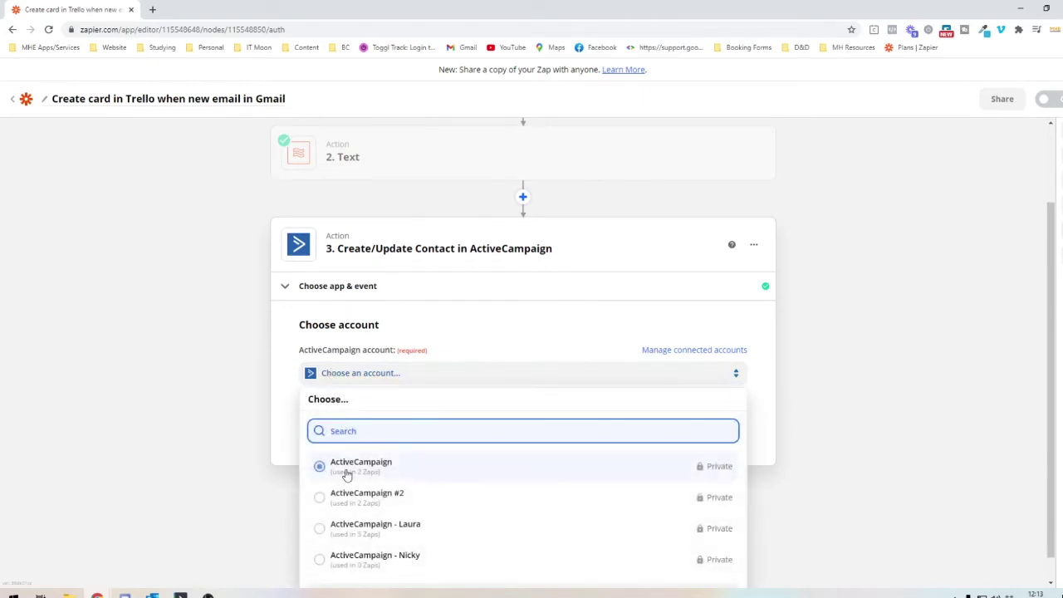
left_click(353, 523)
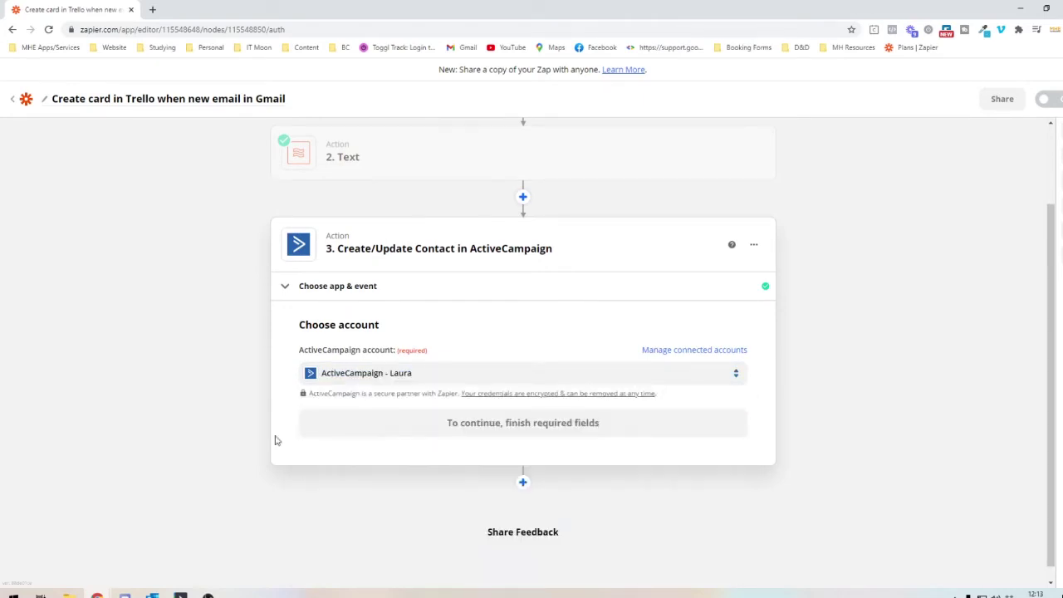
left_click(336, 428)
- Examine the Calendly data that can be inserted into the contact's Email Address field, especially the event date and time fields
scroll(280, 418, "down", 1)
left_click(346, 400)
scroll(126, 396, "down", 1)
left_click(349, 363)
scroll(403, 361, "down", 3)
scroll(407, 363, "up", 3)
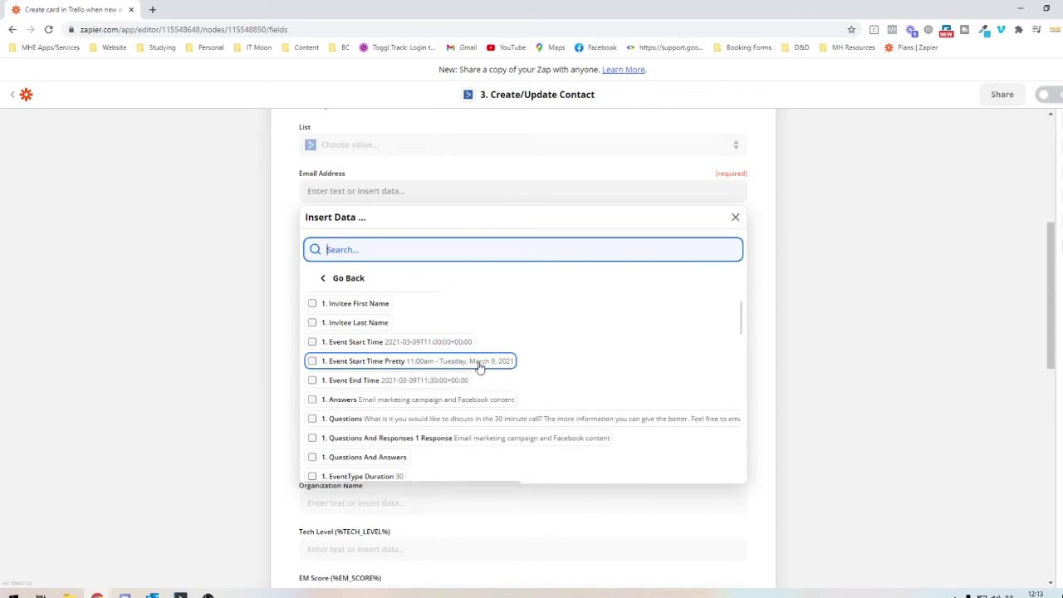
scroll(479, 368, "down", 4)
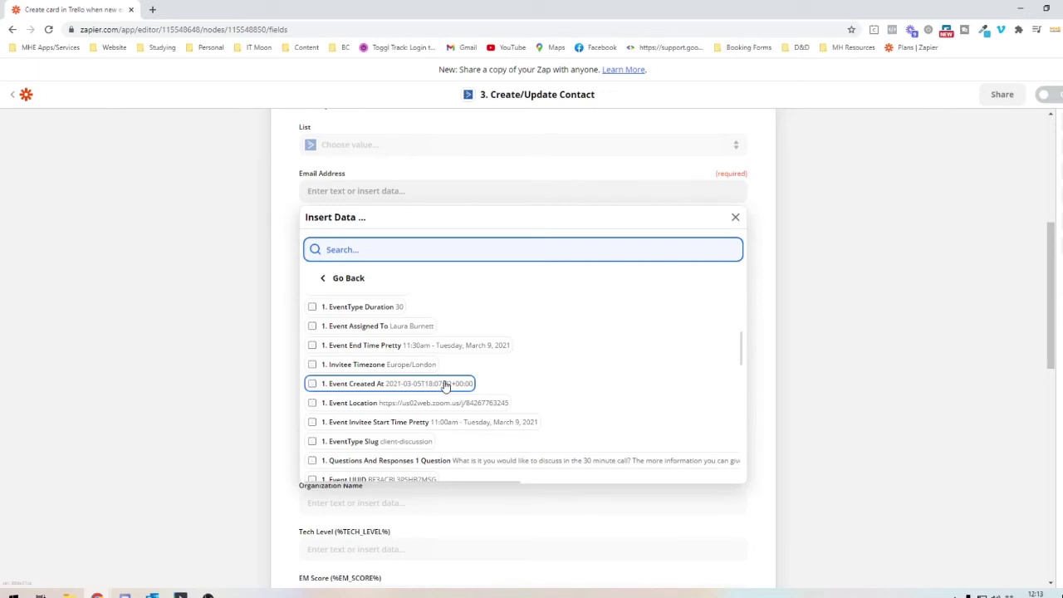
left_click(70, 339)
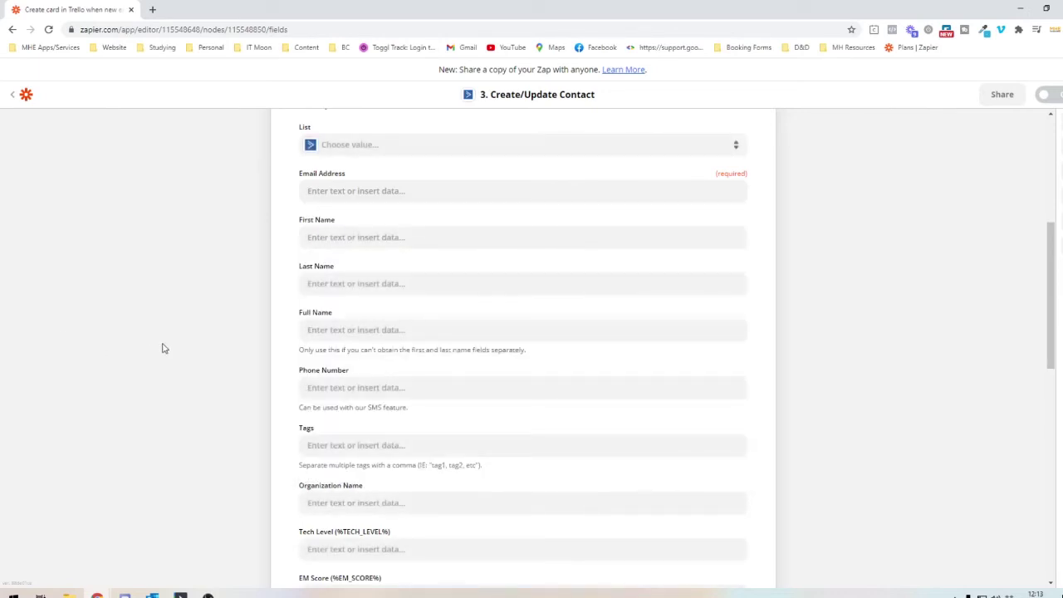
- Change the Formatter step's action event from Text to Date / Time and continue to its setup
scroll(166, 348, "up", 3)
scroll(440, 263, "up", 1)
left_click(447, 220)
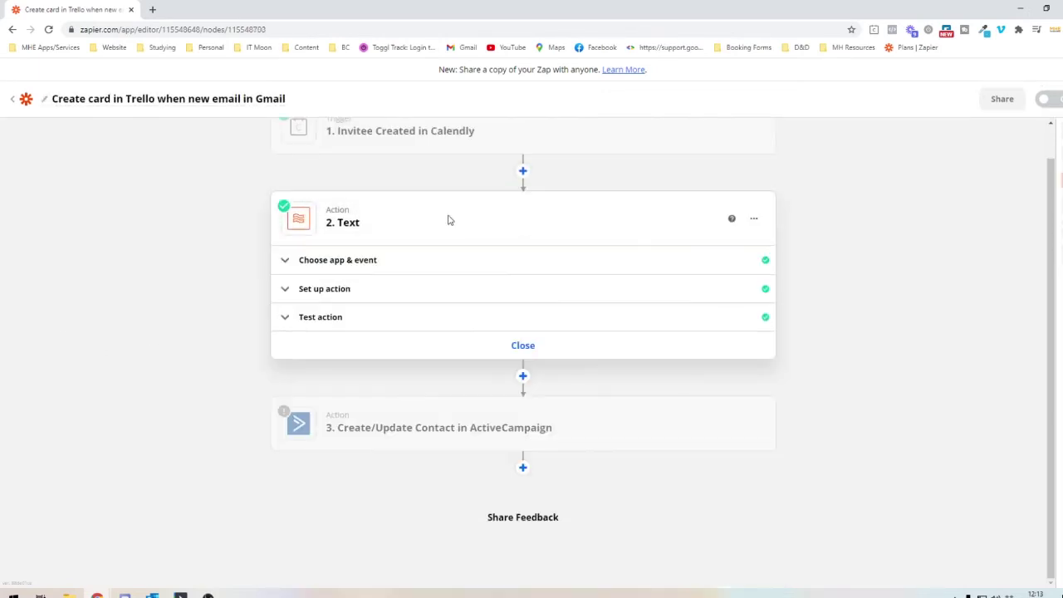
left_click(372, 296)
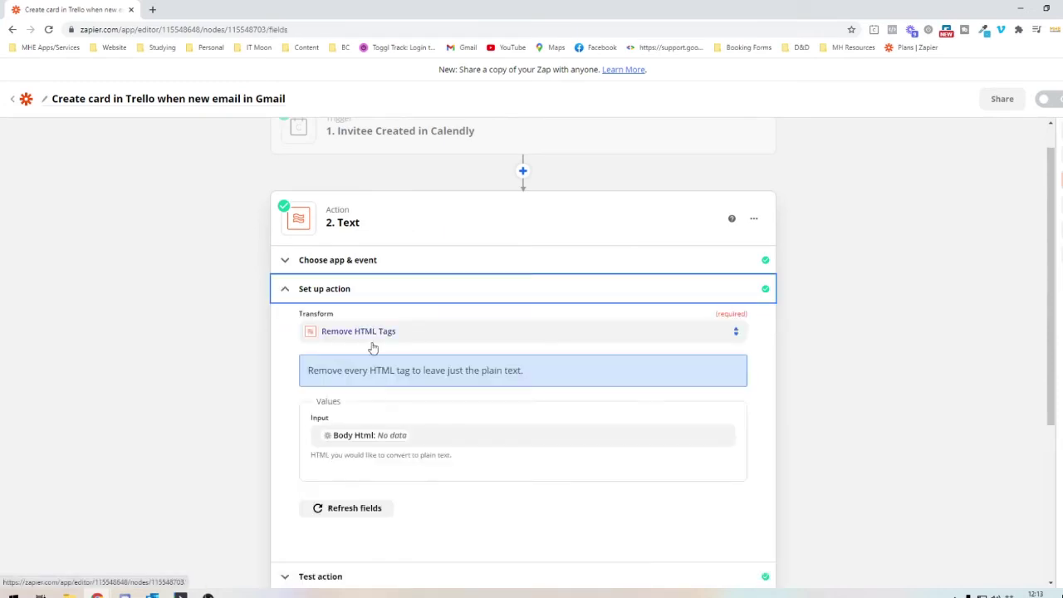
left_click(372, 288)
left_click(373, 261)
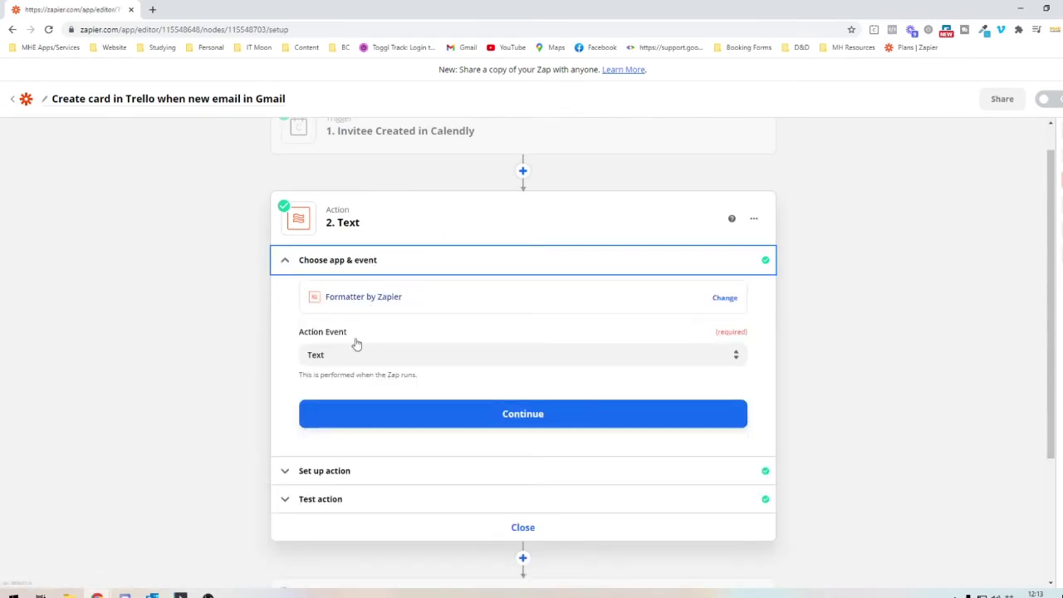
left_click(354, 355)
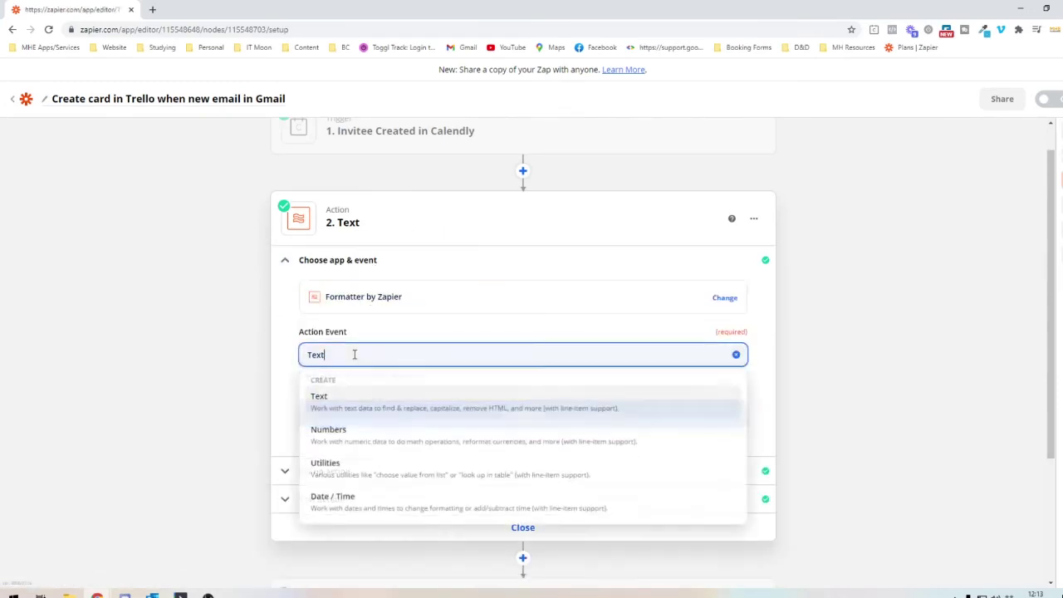
left_click(432, 512)
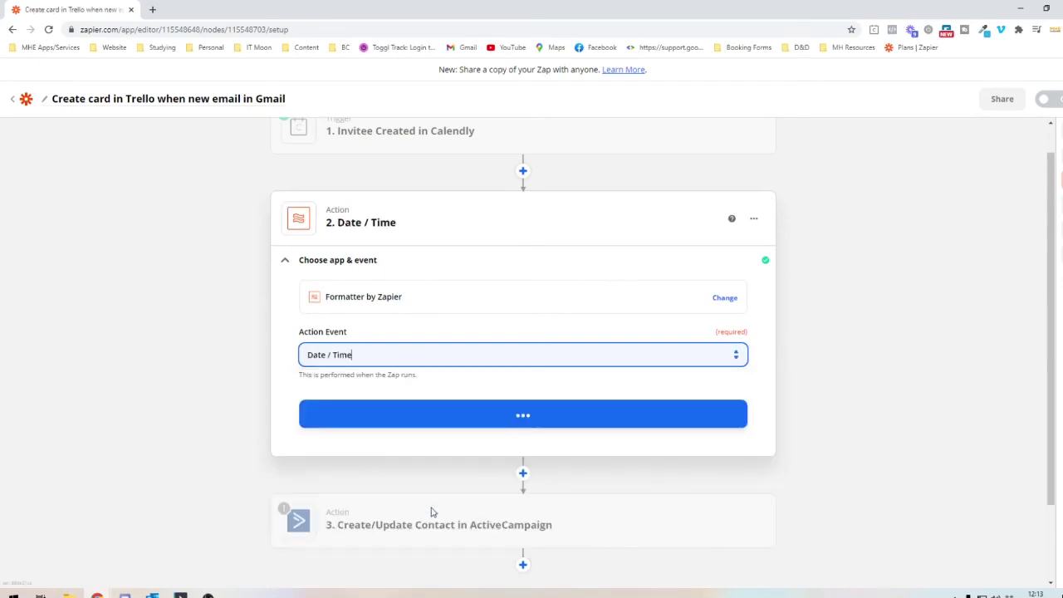
- Set the Date / Time transform to Add/Subtract Time with the Calendly Event Start Time as its input
left_click(357, 340)
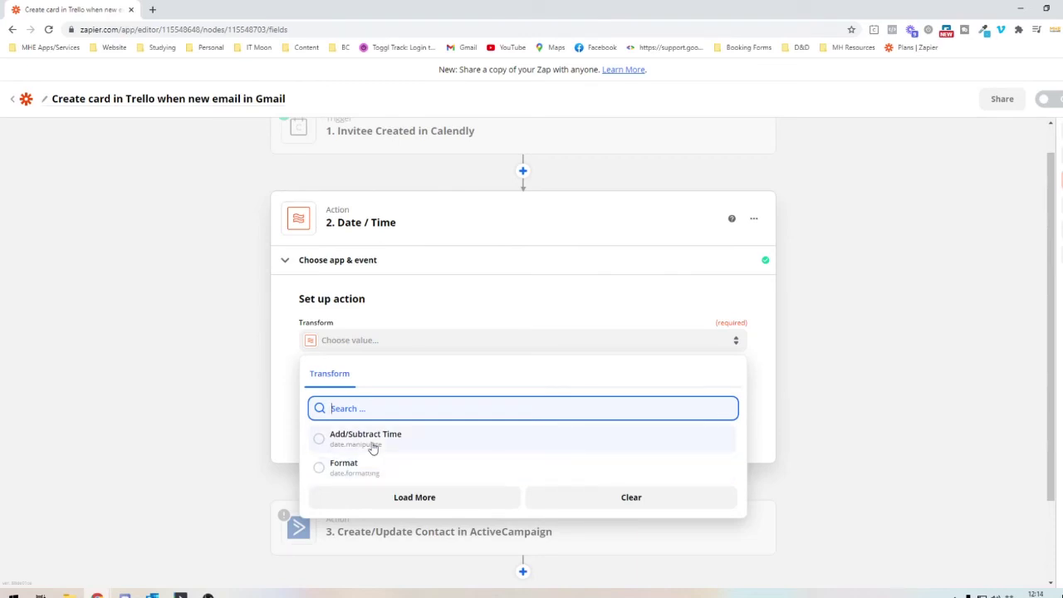
left_click(372, 446)
left_click(373, 333)
left_click(380, 504)
scroll(394, 484, "down", 3)
scroll(394, 484, "up", 1)
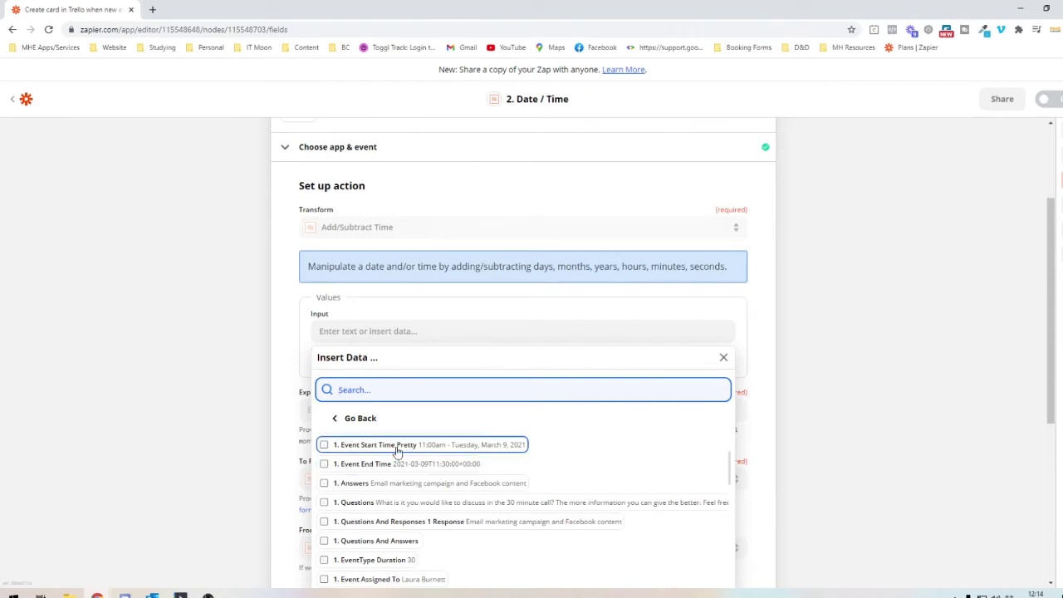
scroll(396, 451, "up", 1)
left_click(396, 485)
left_click(197, 382)
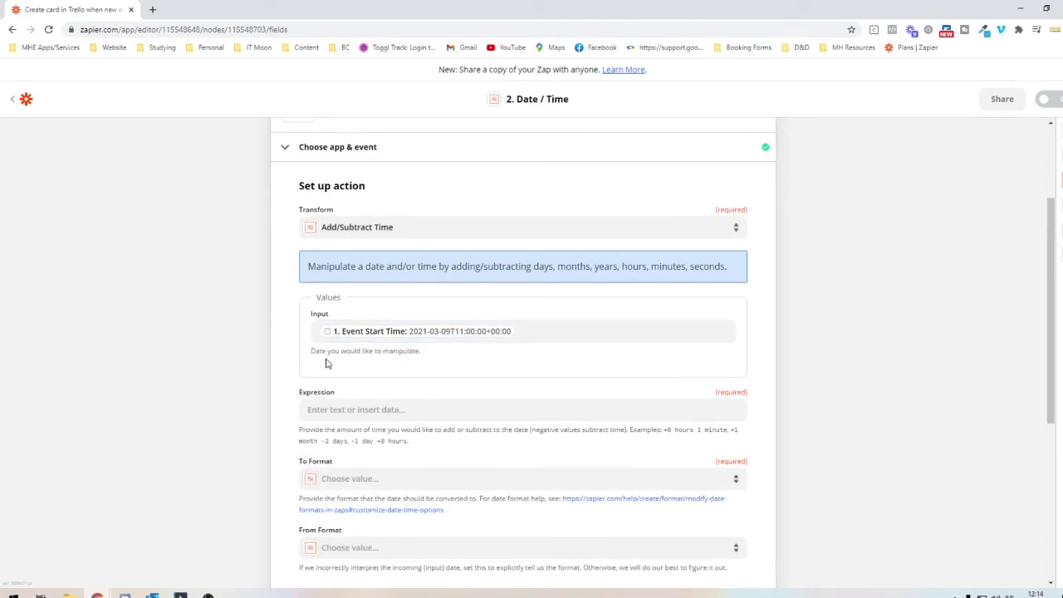
- Set the Date / Time step's expression to -2 days
scroll(325, 363, "down", 3)
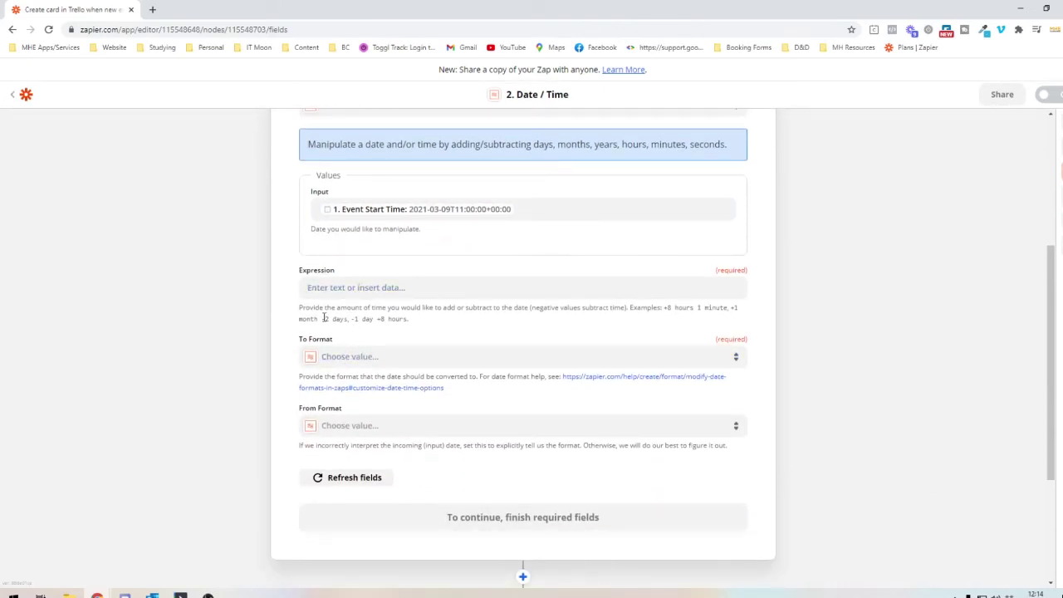
left_click_drag(326, 318, 411, 318)
left_click(387, 285)
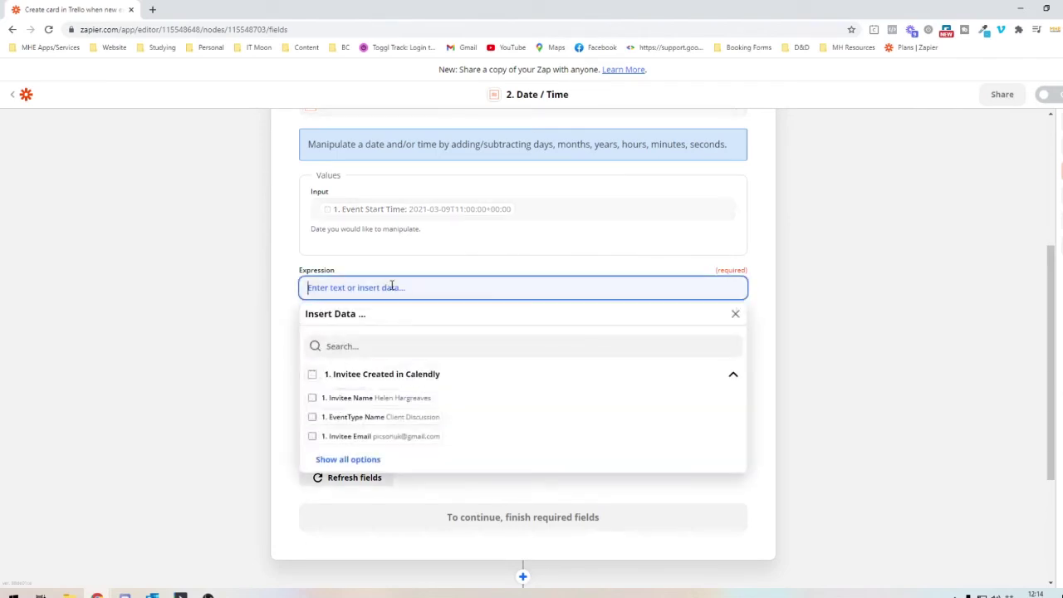
type("+")
left_click(217, 309)
- Set the output date format of the Date / Time step to DD-MM-YYYY
left_click(332, 365)
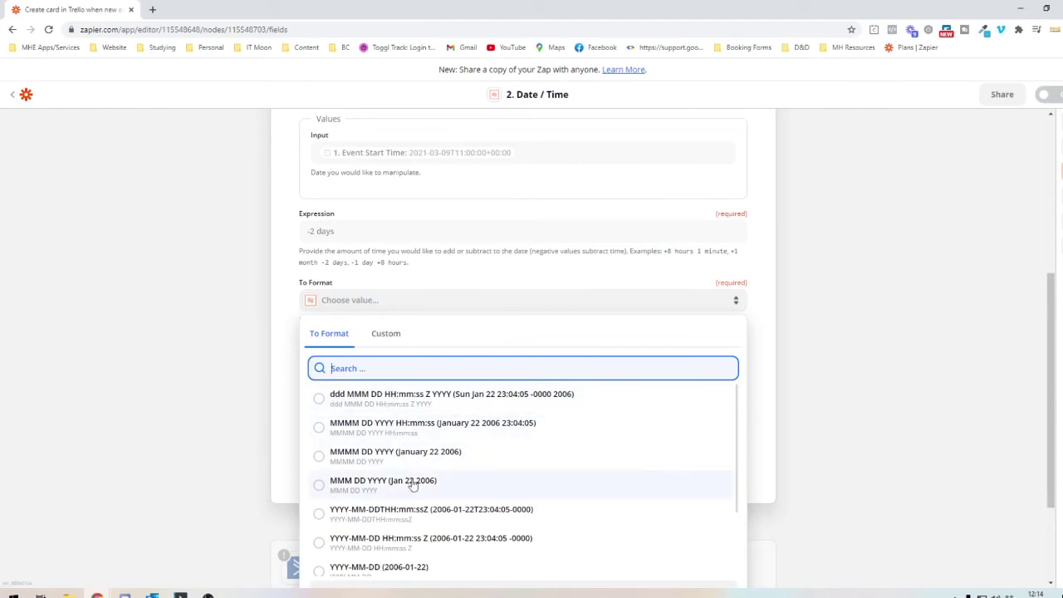
scroll(452, 467, "down", 1)
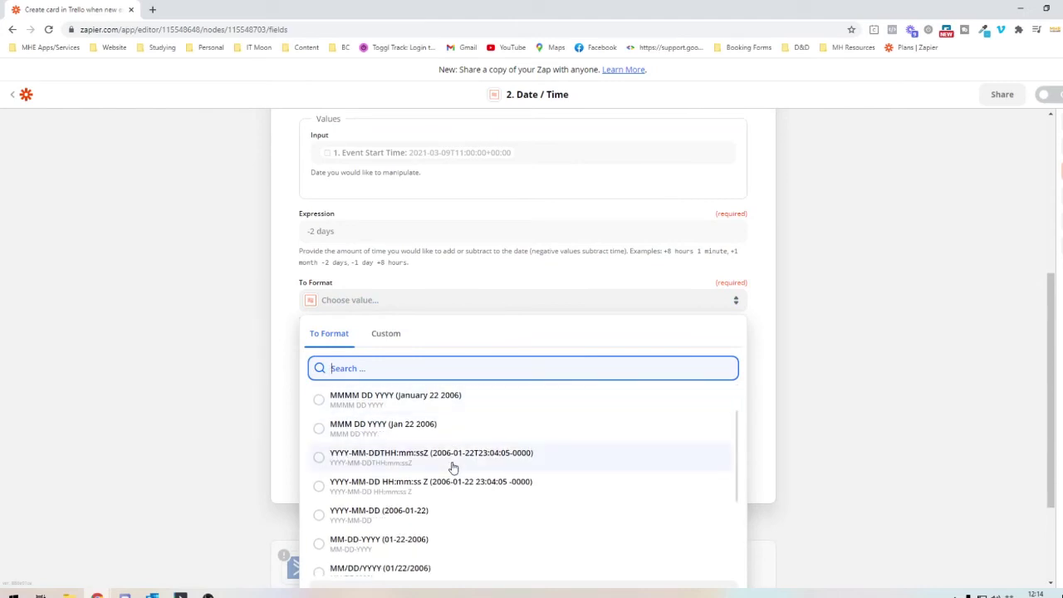
scroll(453, 467, "up", 1)
scroll(452, 468, "up", 1)
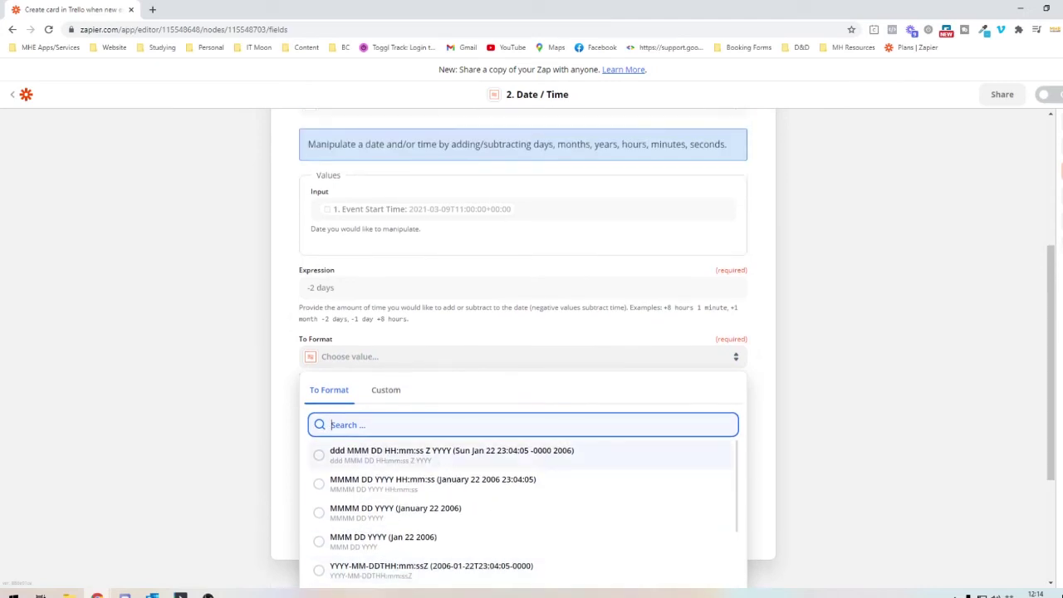
scroll(198, 479, "down", 2)
scroll(451, 380, "down", 1)
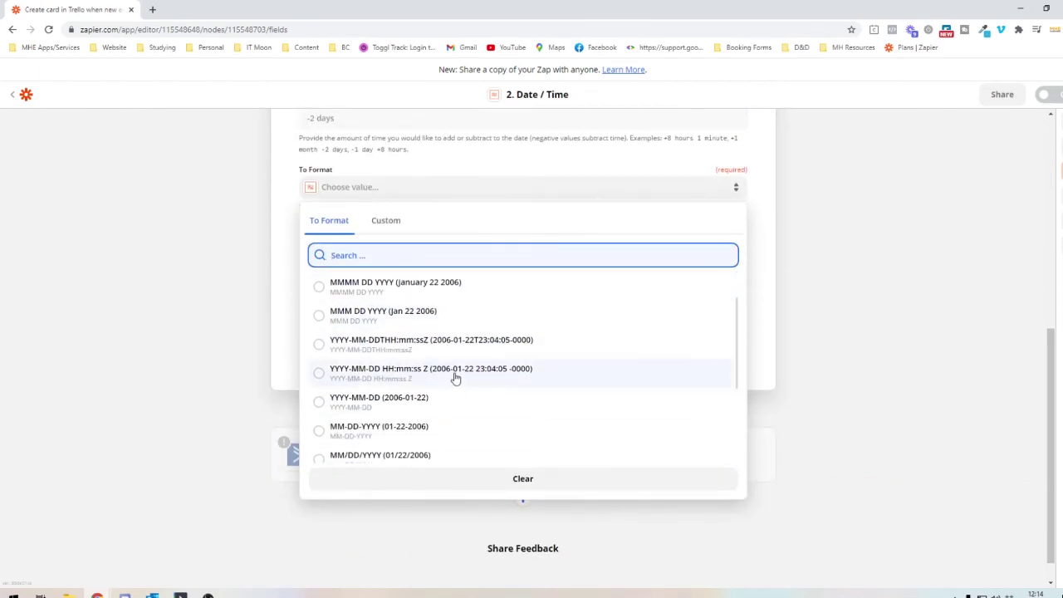
scroll(455, 378, "down", 1)
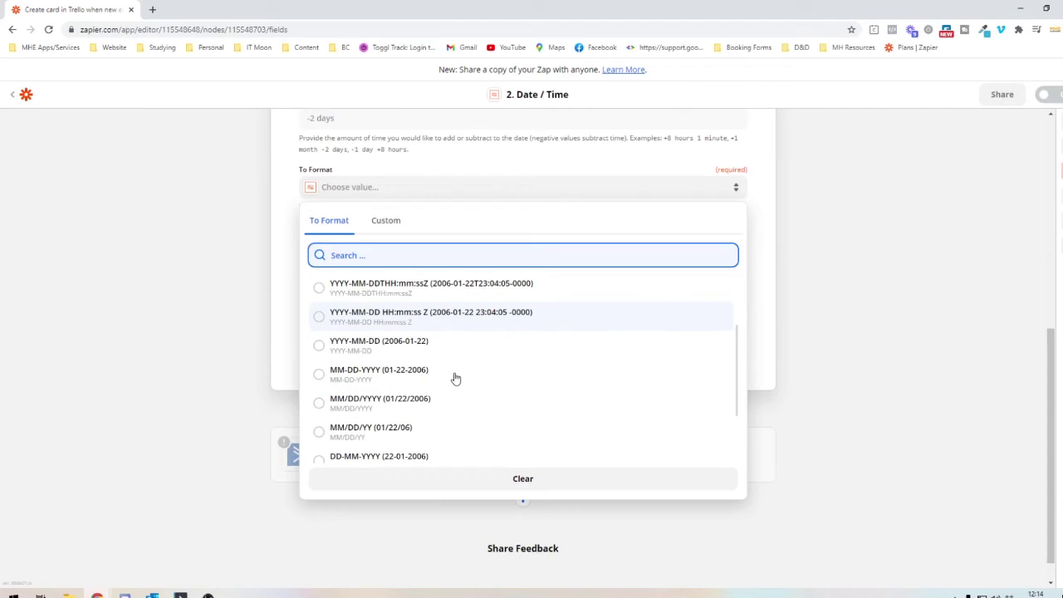
scroll(454, 376, "up", 1)
scroll(420, 408, "down", 1)
scroll(419, 410, "down", 1)
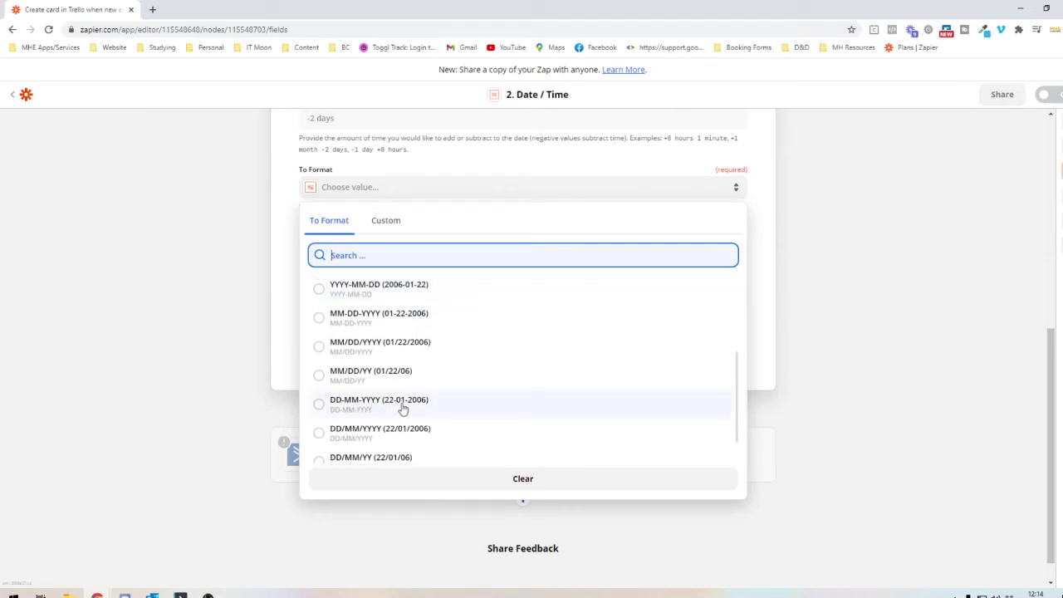
left_click(415, 406)
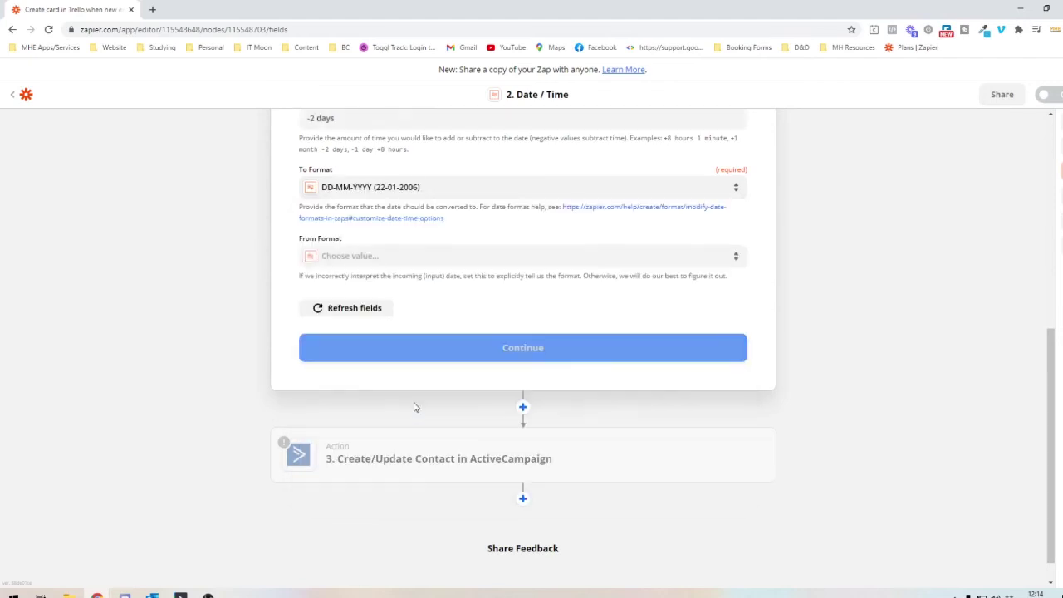
- Continue to the Date / Time step's test, run it and check the output date
left_click(413, 356)
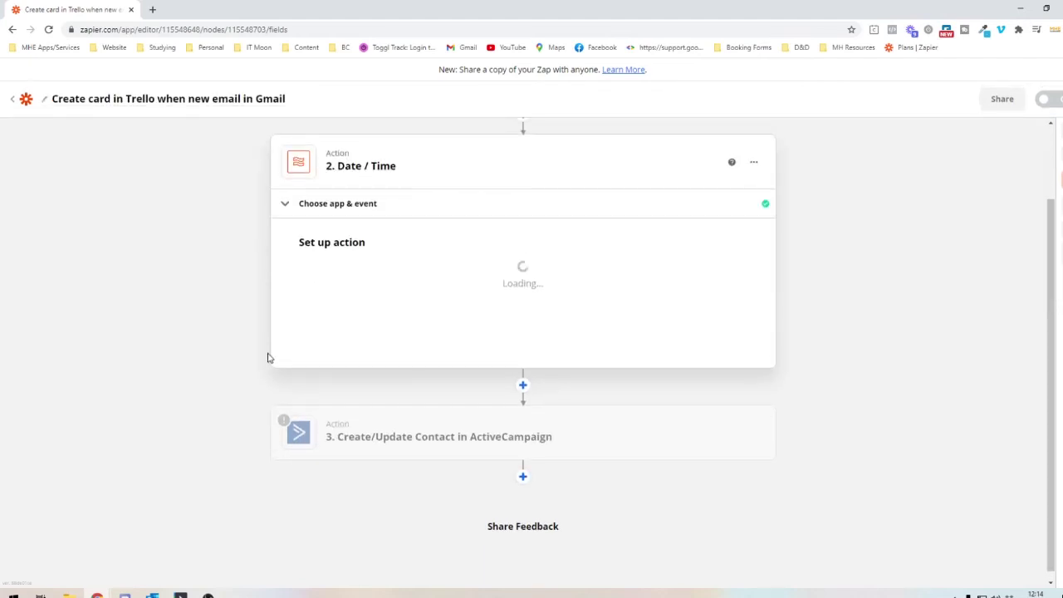
left_click(379, 465)
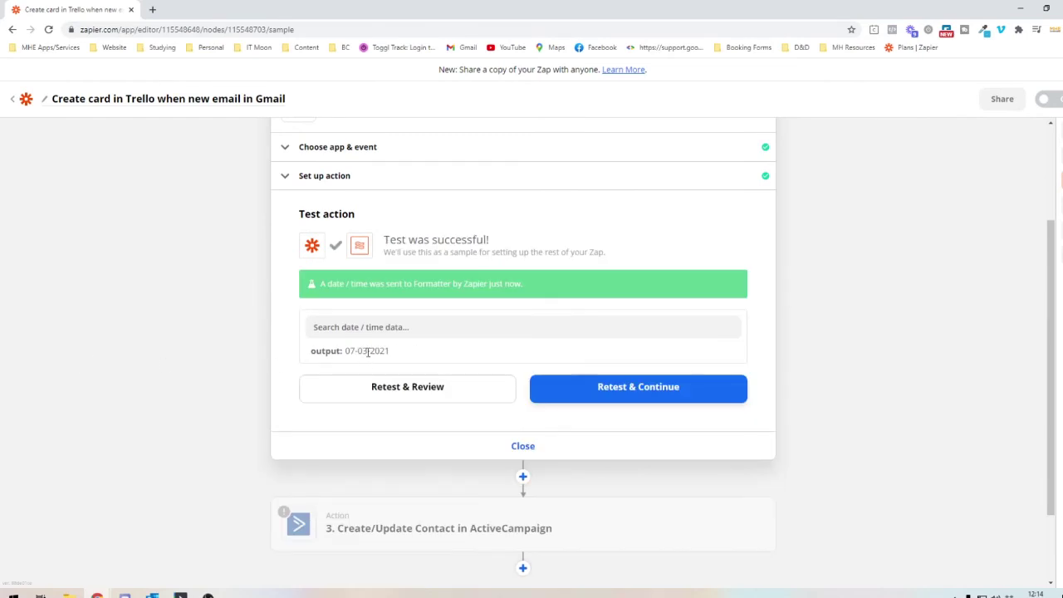
left_click_drag(366, 351, 344, 355)
left_click(345, 355)
- Compare the Date / Time step's event, input date, expression and format settings with its test output
left_click(361, 158)
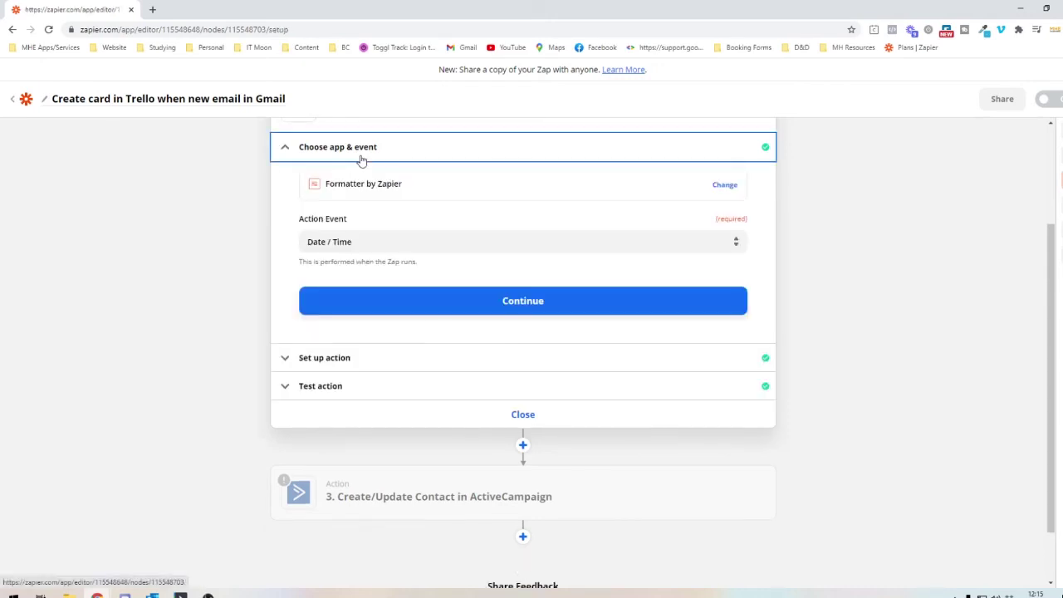
left_click(311, 364)
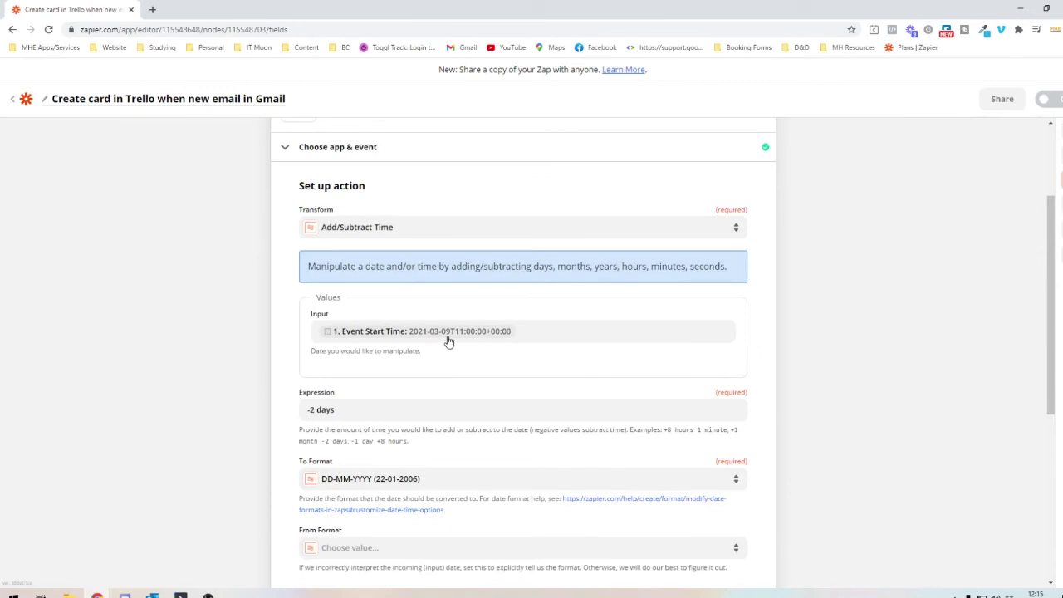
scroll(448, 339, "down", 3)
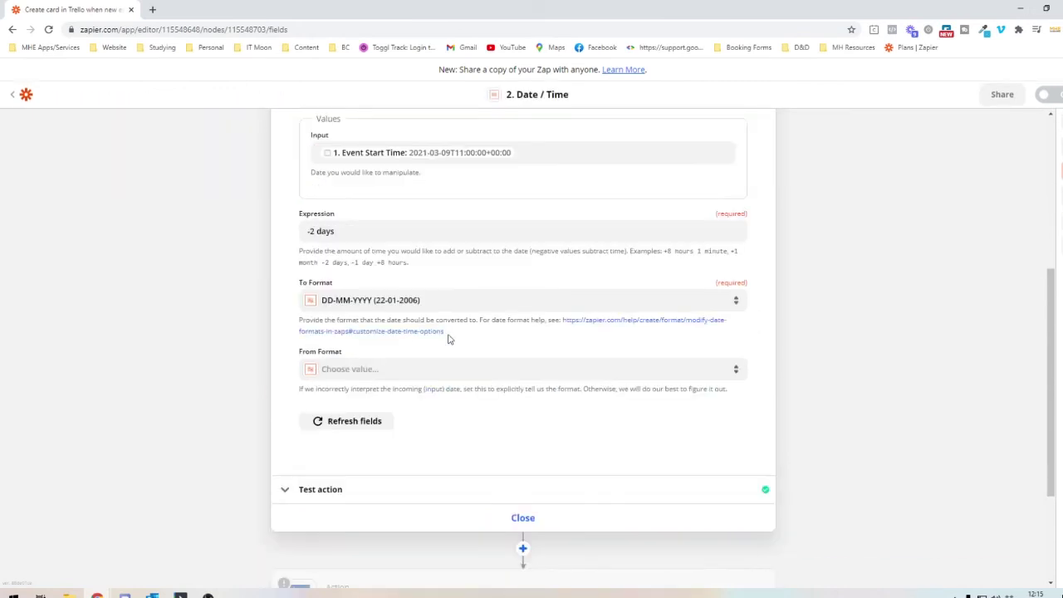
left_click(371, 499)
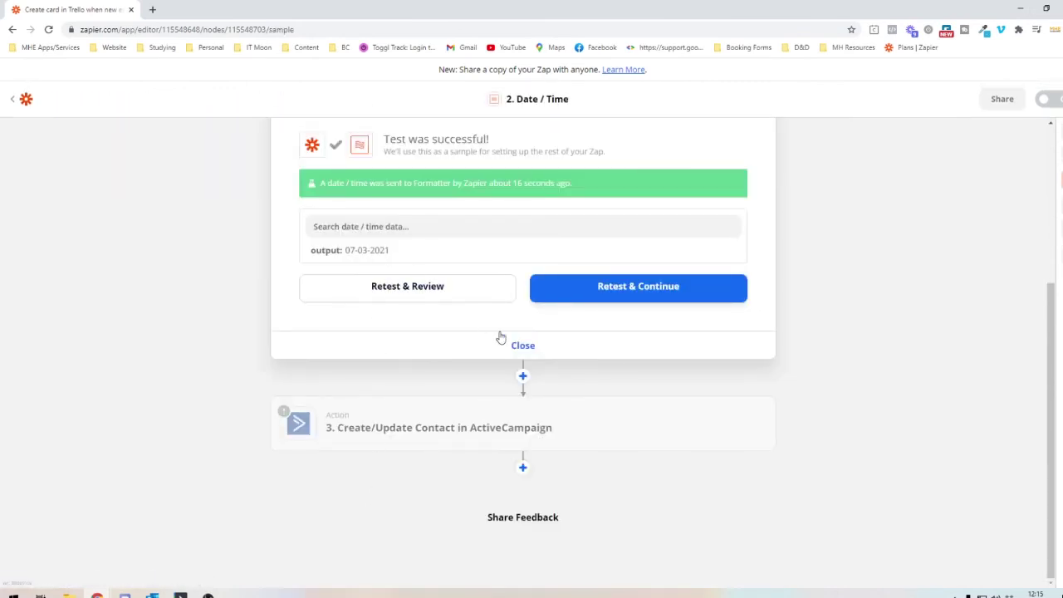
- In the ActiveCampaign Create/Update Contact step, map Stats: Last Meeting Date to the Date / Time step's Event Start Time output
left_click(520, 347)
left_click(447, 367)
scroll(447, 366, "down", 10)
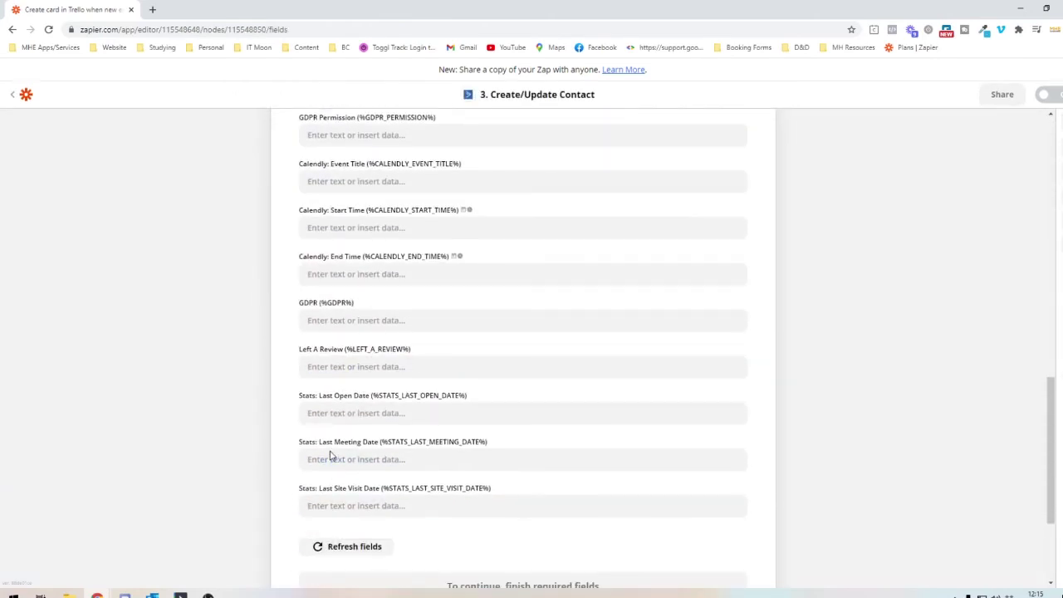
left_click(340, 459)
left_click(352, 462)
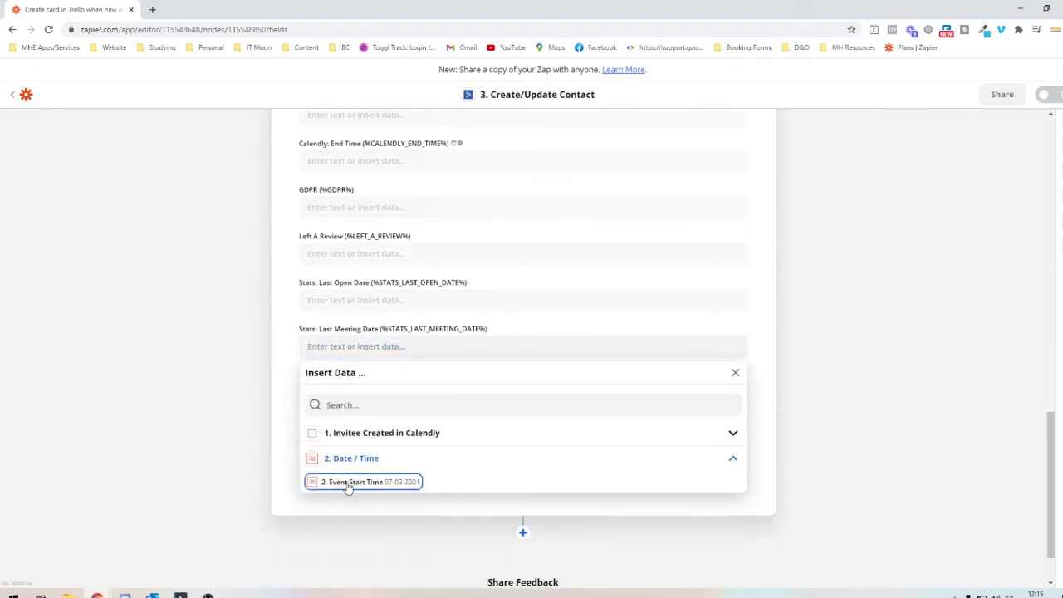
left_click(340, 484)
- Change the action event of the step 2 Formatter from Date / Time to Text and continue to its action setup
scroll(178, 437, "up", 7)
scroll(177, 437, "up", 1)
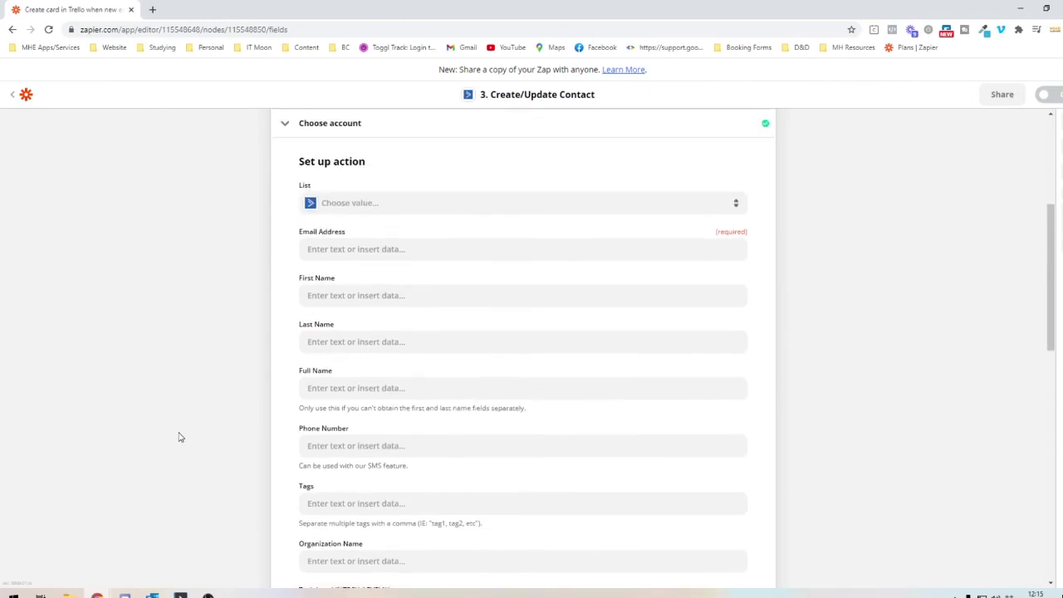
scroll(178, 437, "up", 4)
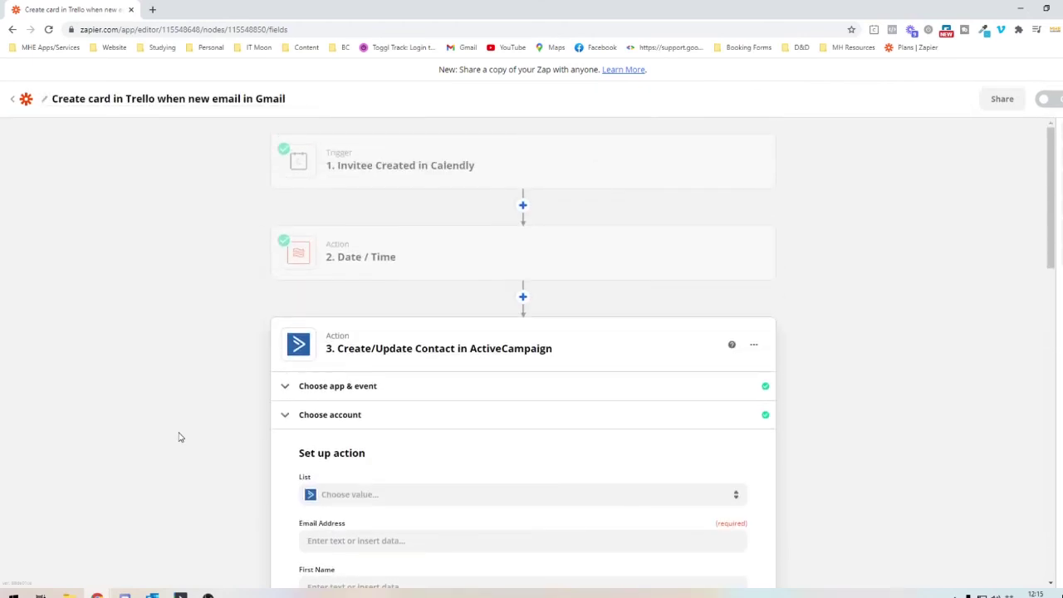
left_click(467, 249)
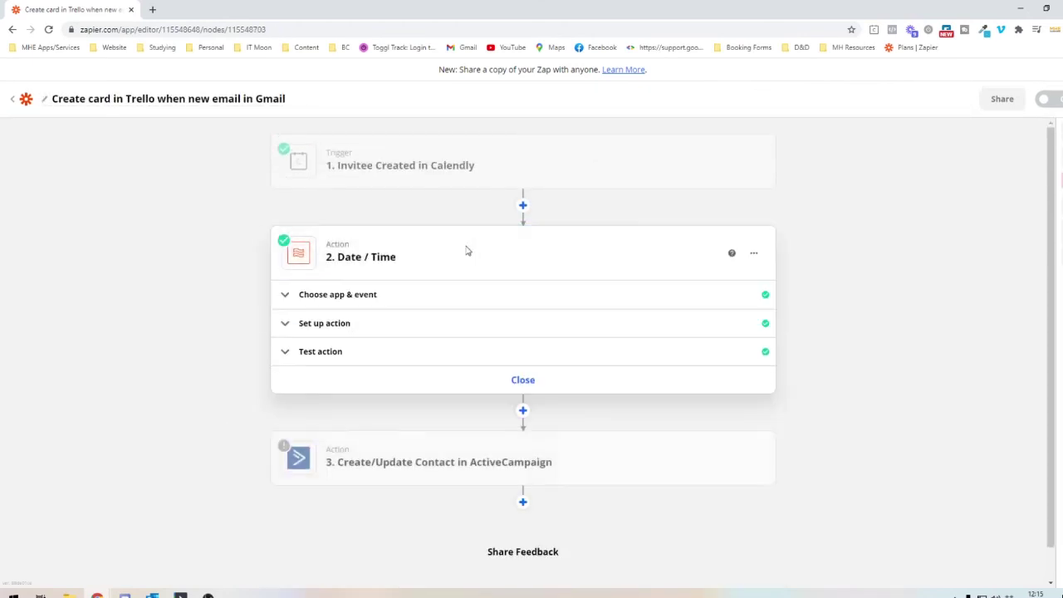
left_click(370, 297)
left_click(343, 389)
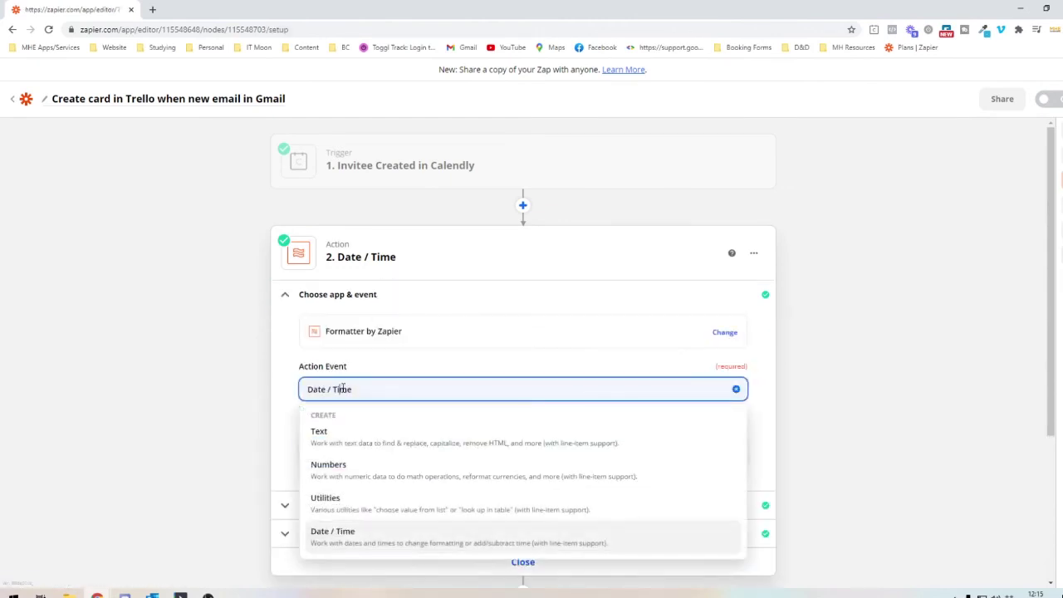
left_click(346, 437)
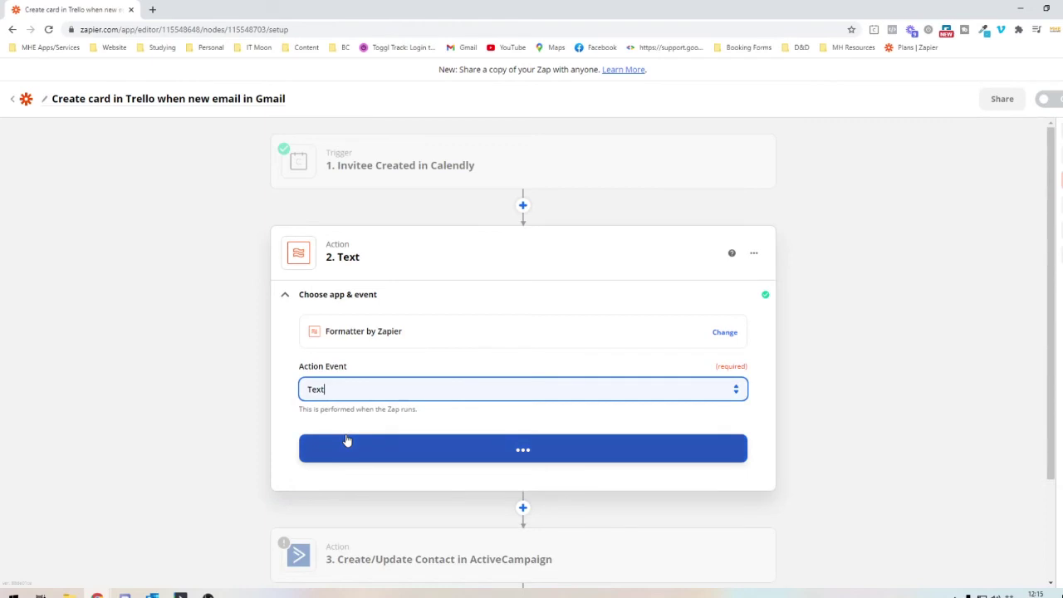
left_click(366, 454)
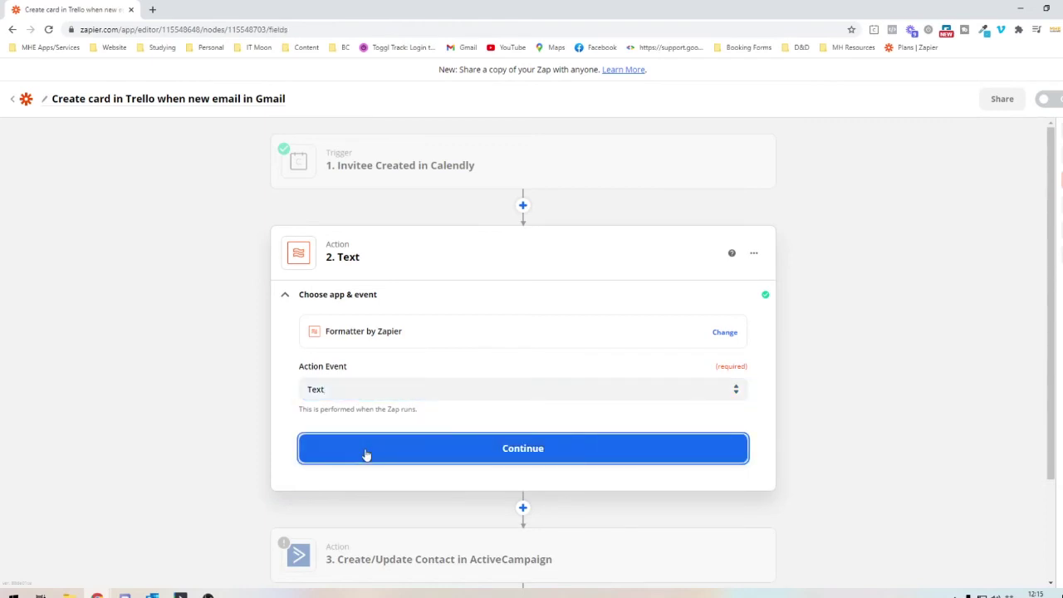
- Set the Text step's transform to Split Text
left_click(378, 381)
scroll(230, 437, "down", 2)
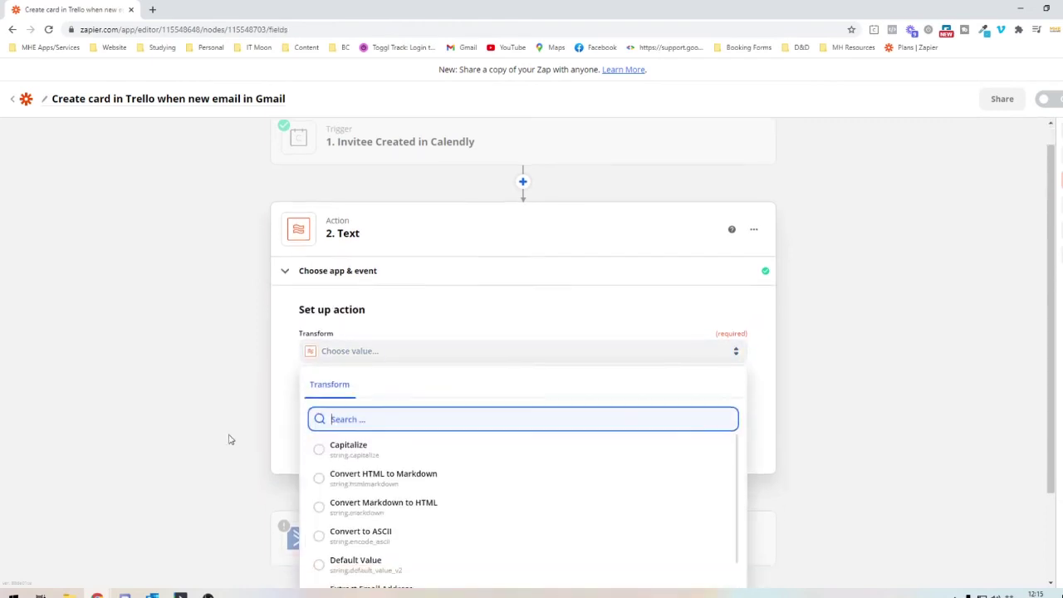
scroll(359, 424, "down", 3)
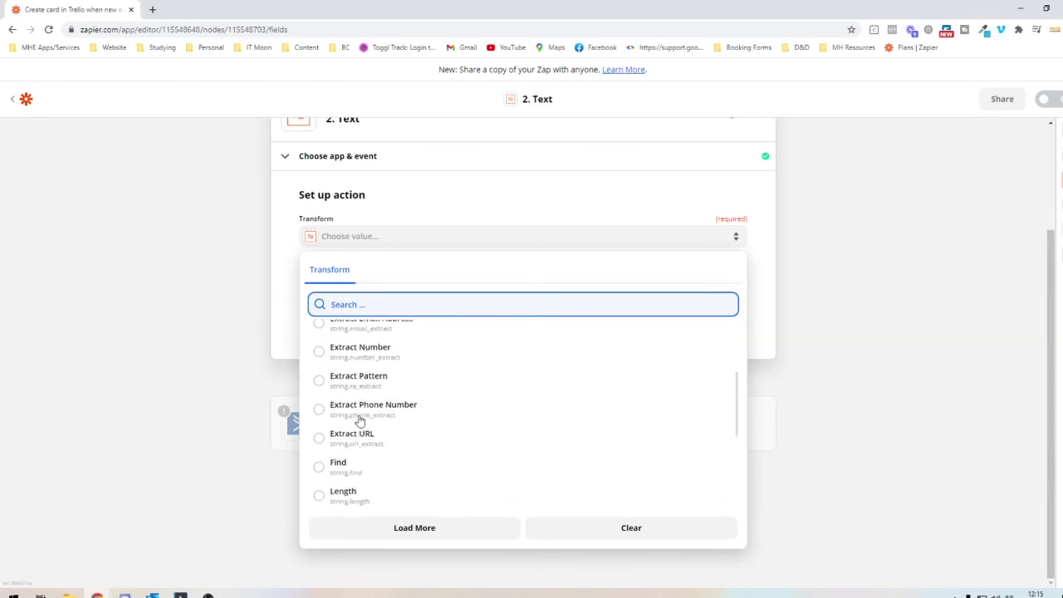
scroll(353, 413, "down", 3)
scroll(362, 356, "up", 1)
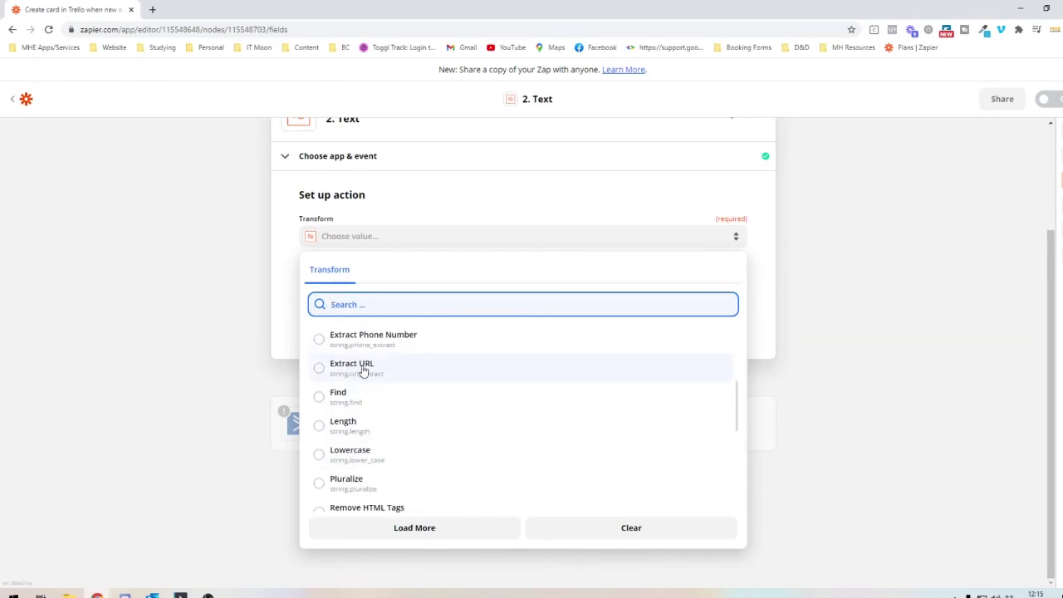
scroll(374, 372, "down", 5)
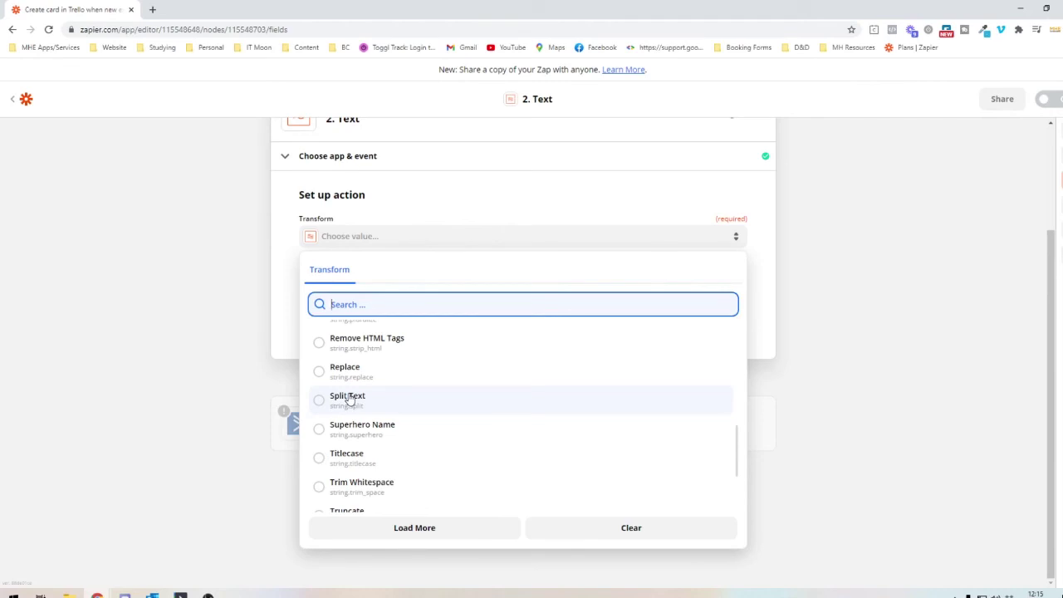
left_click(349, 399)
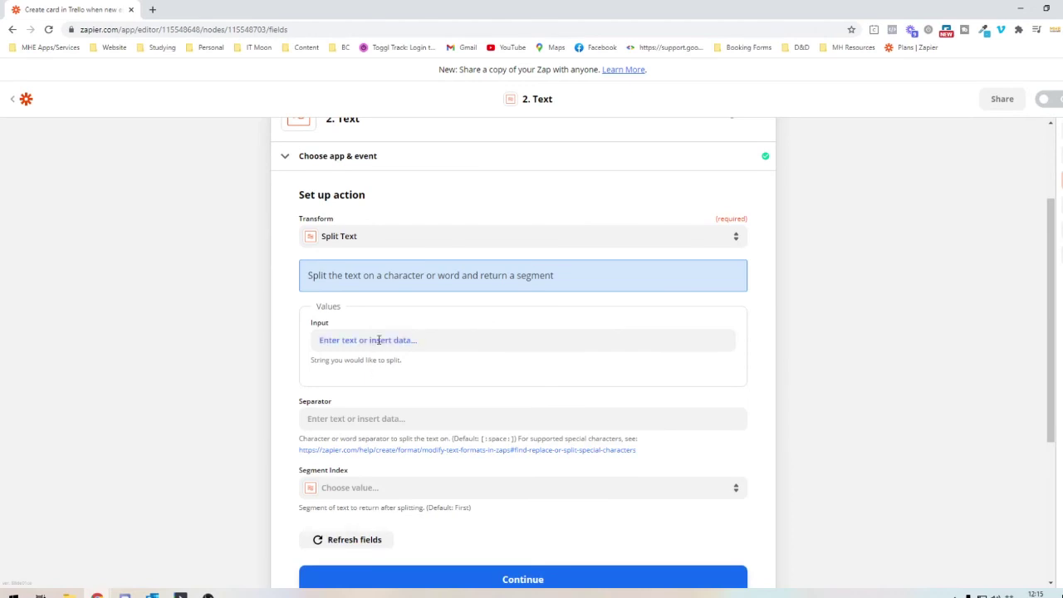
- Insert the Calendly trigger's Invitee Name as the input value of the Split Text transform
left_click(378, 340)
left_click(357, 449)
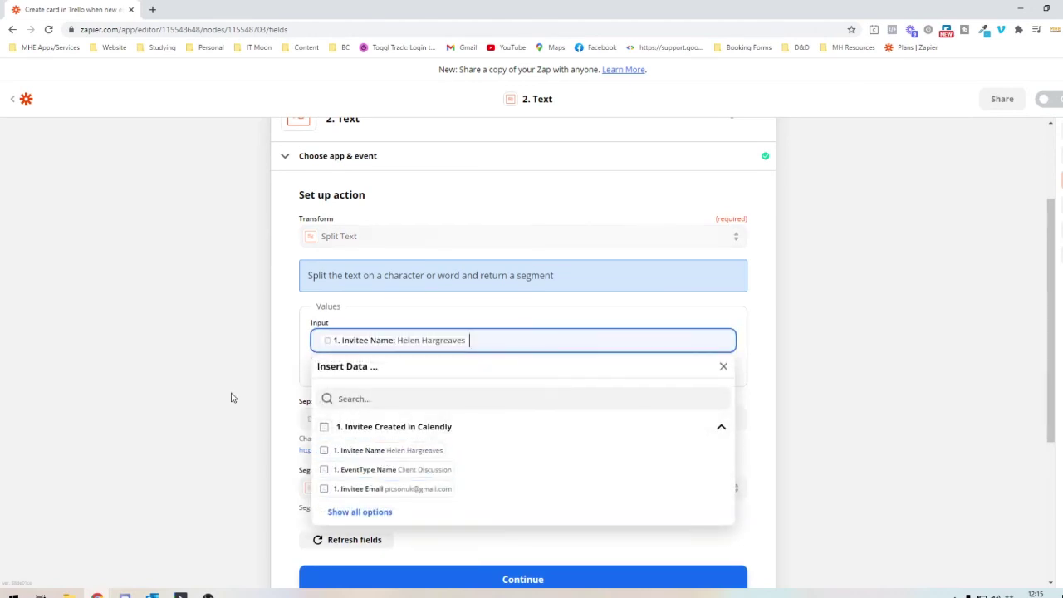
left_click(232, 400)
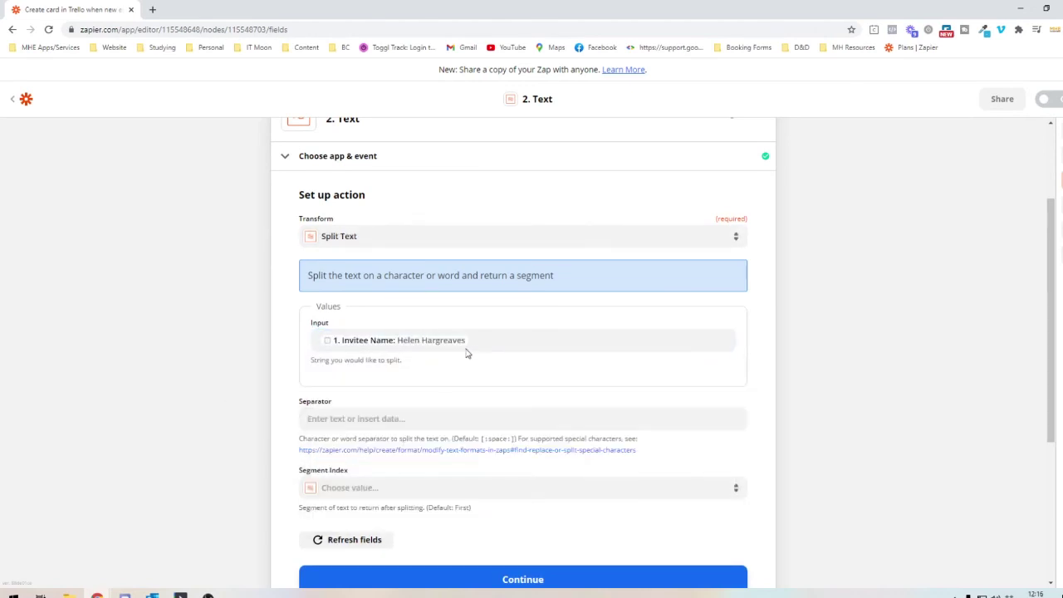
- Set the Split Text segment index to First, leaving the separator empty, and review the other segment options
scroll(349, 364, "down", 2)
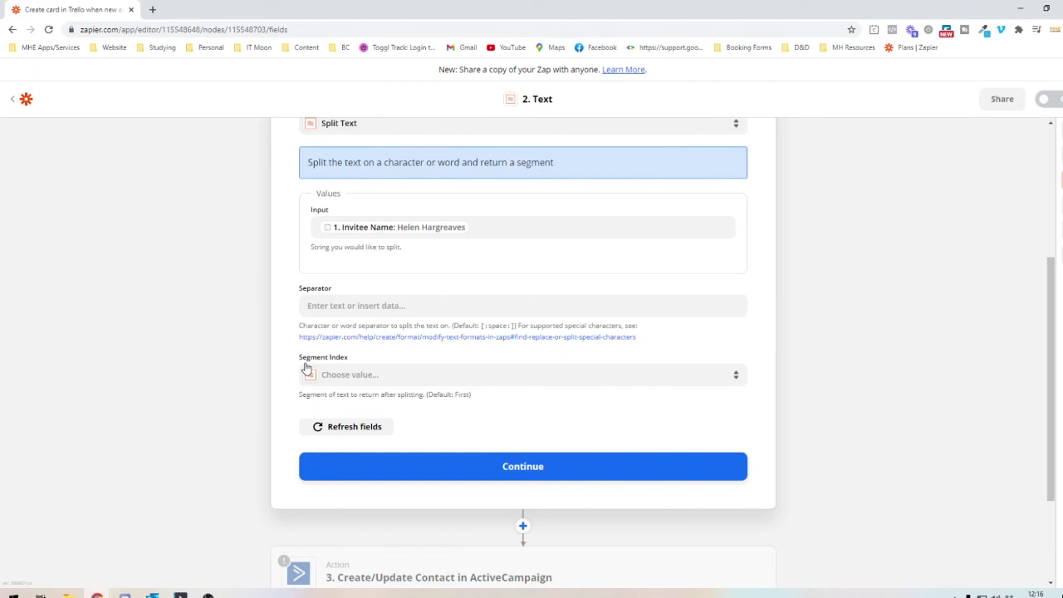
left_click(374, 375)
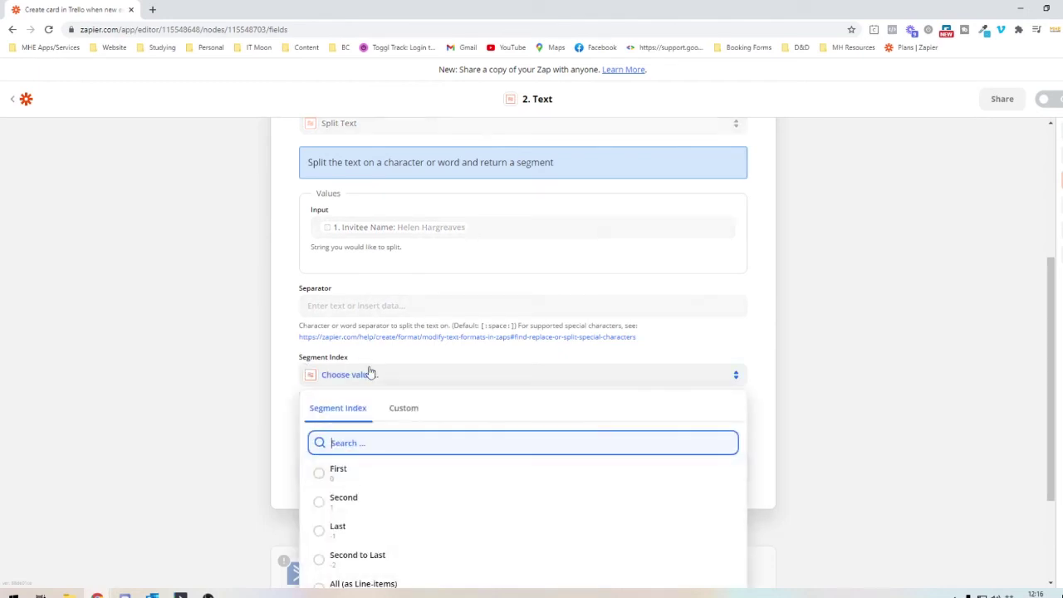
scroll(278, 360, "down", 2)
left_click(326, 356)
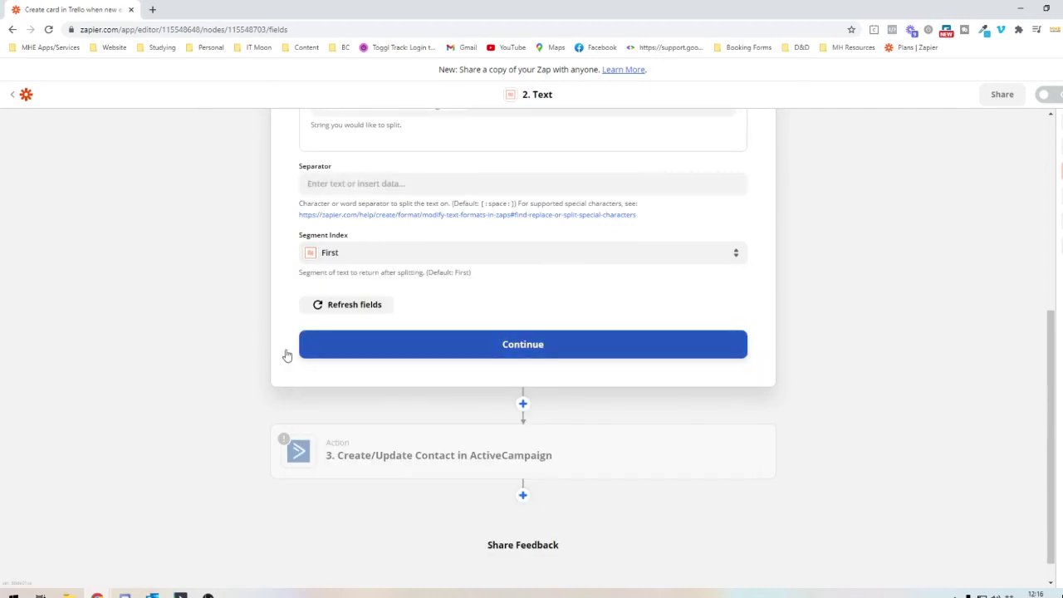
left_click(335, 251)
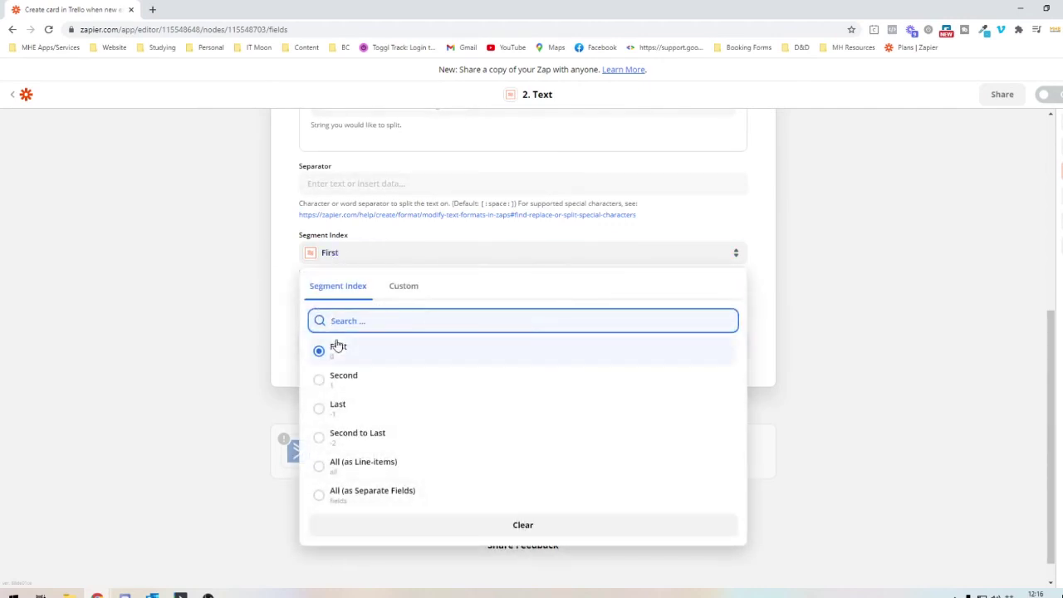
left_click(268, 315)
- Continue to the Text step's test, run it and check the split name output
left_click(387, 343)
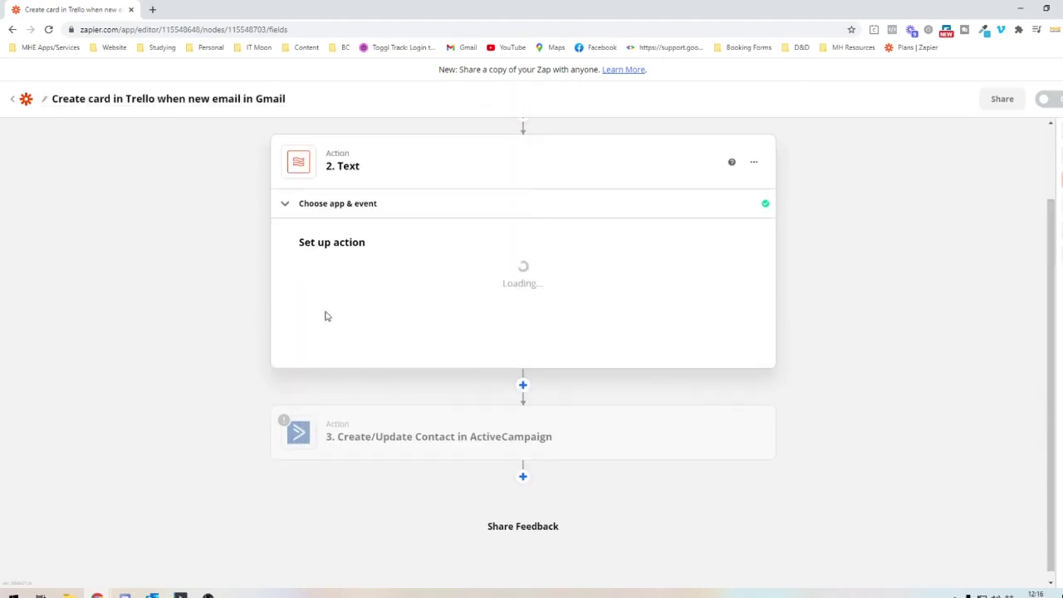
left_click(371, 448)
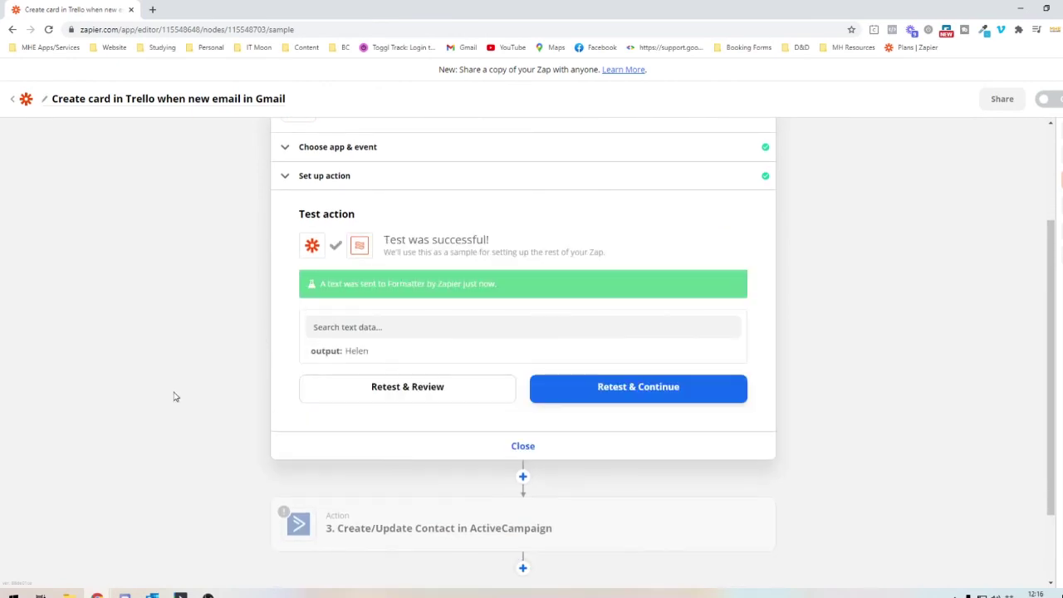
left_click_drag(346, 352, 373, 357)
scroll(460, 354, "down", 1)
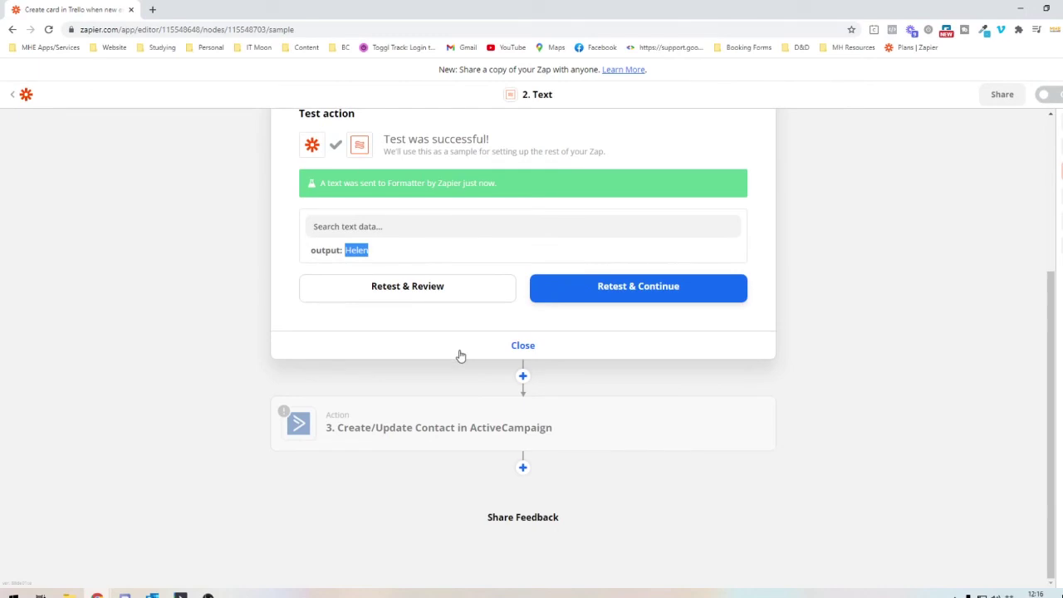
- In the ActiveCampaign Create/Update Contact step, map First Name to the Text step's Invitee Name output
left_click(497, 352)
left_click(429, 343)
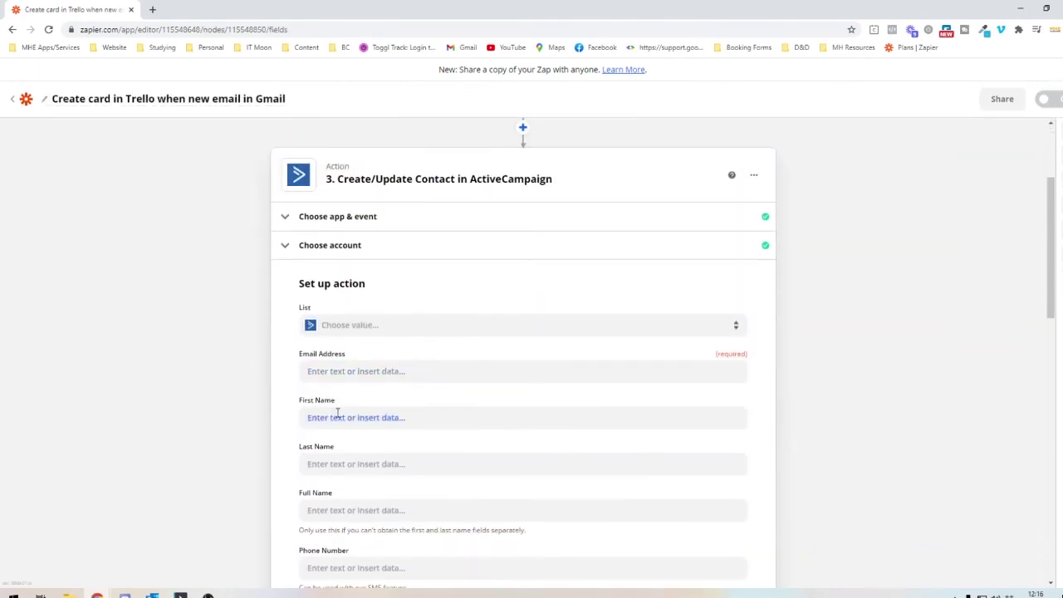
left_click(336, 508)
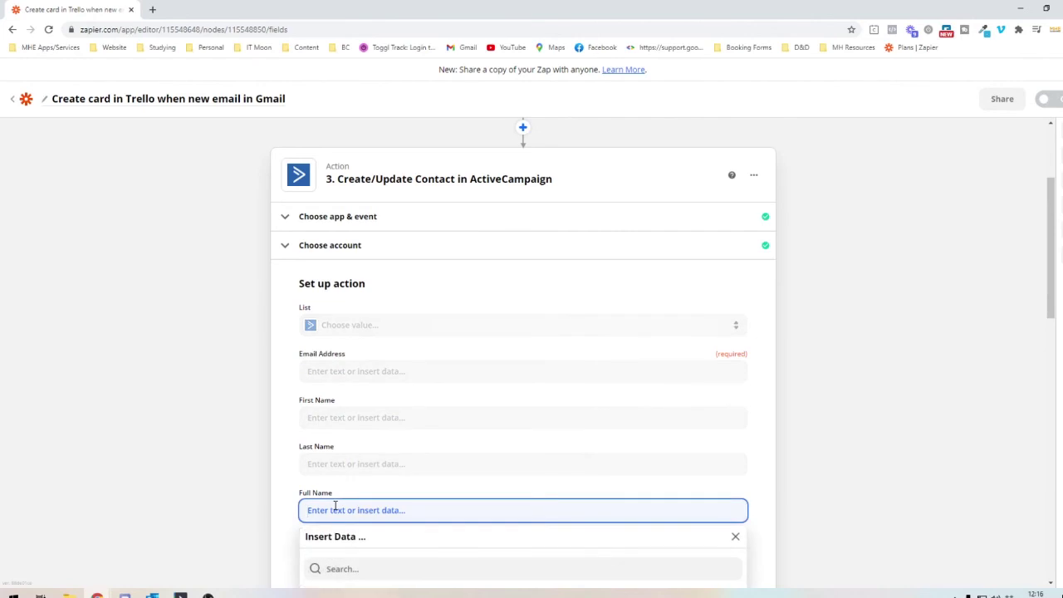
left_click(348, 418)
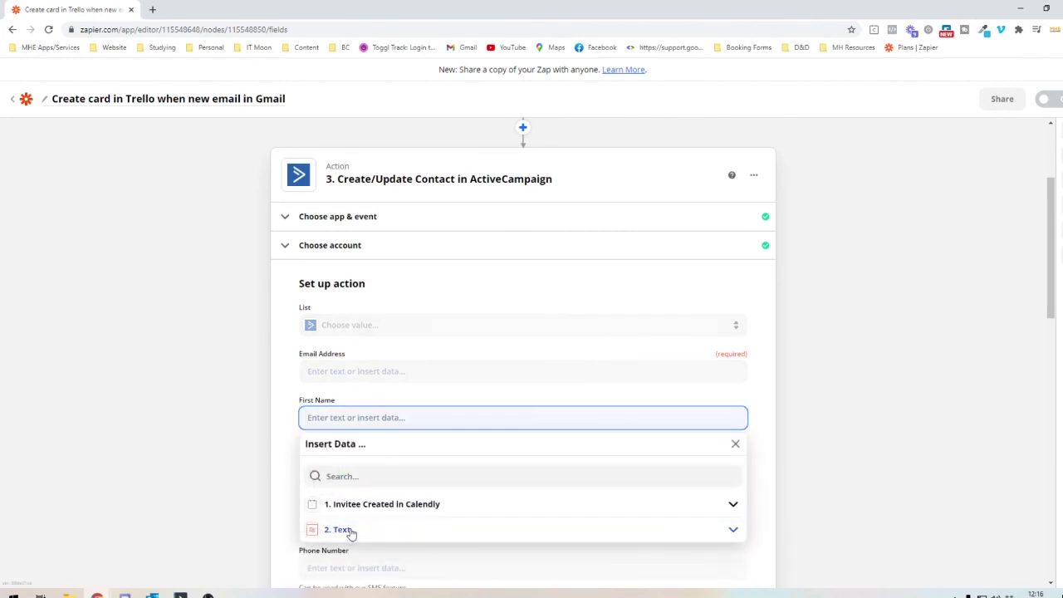
left_click(348, 530)
left_click(361, 432)
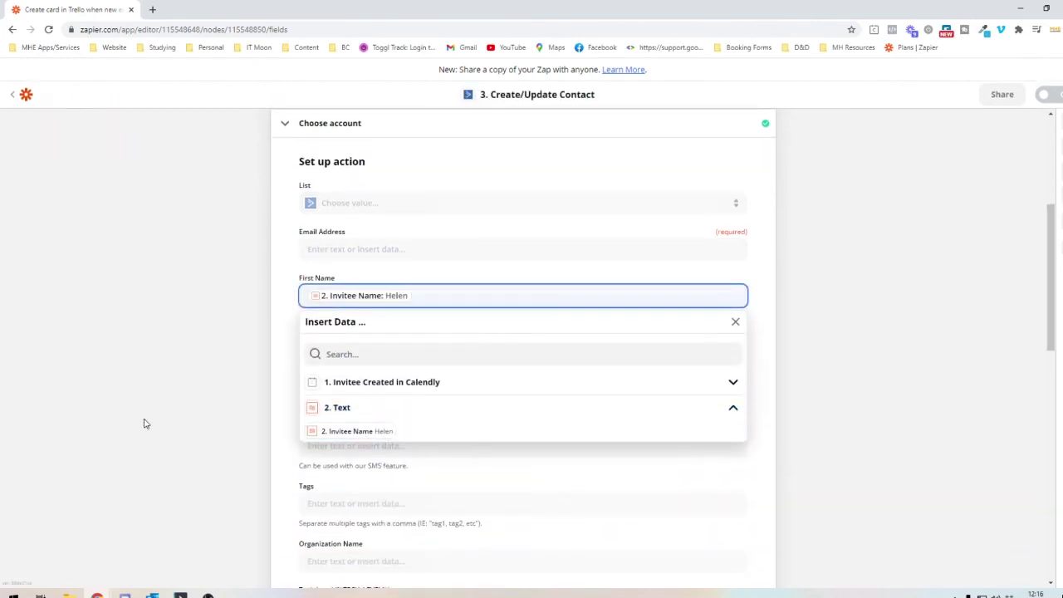
left_click(236, 426)
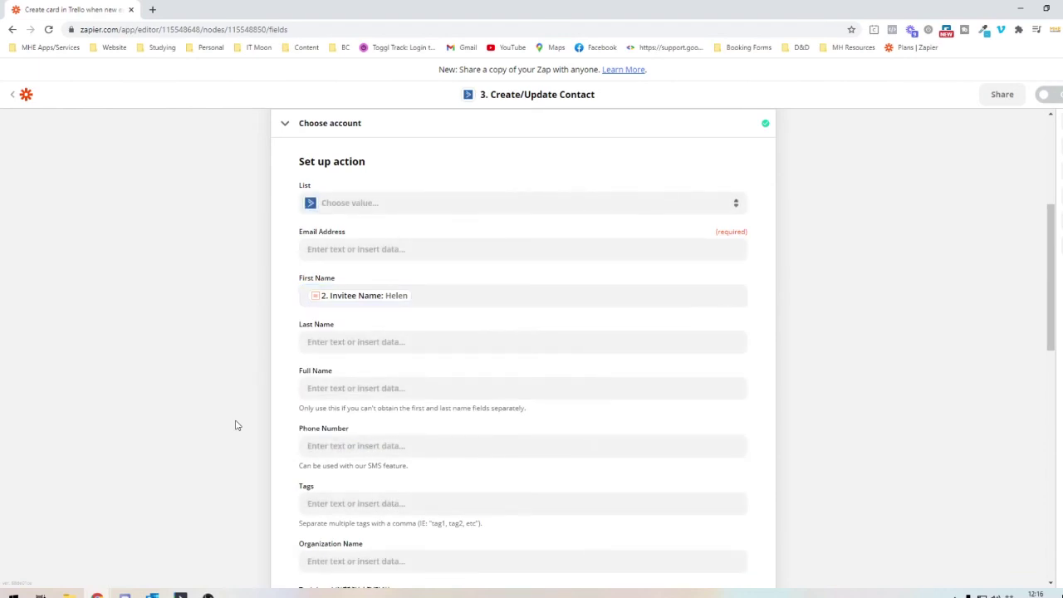
scroll(236, 425, "up", 4)
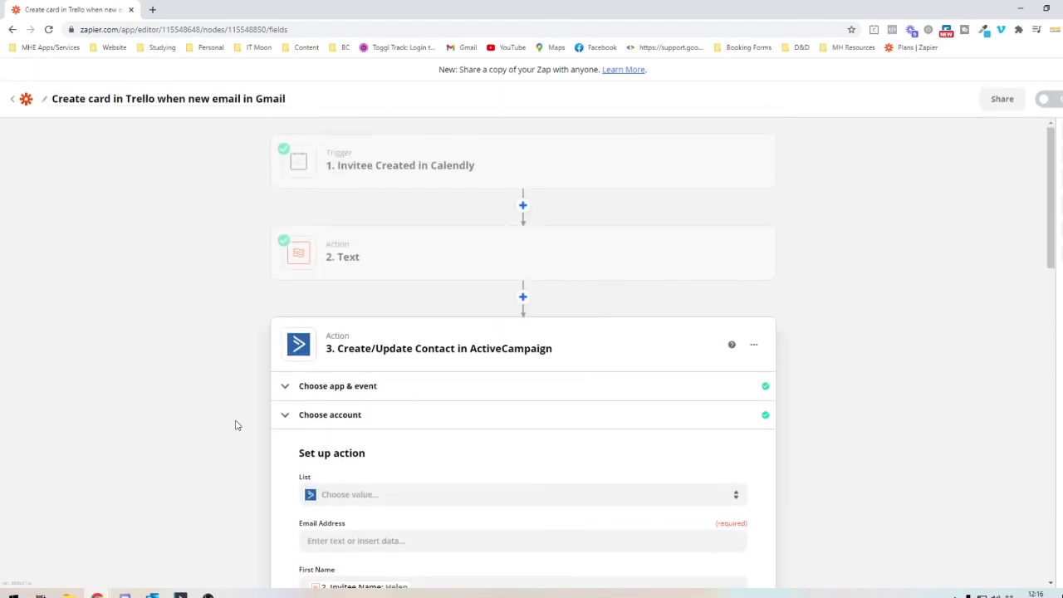